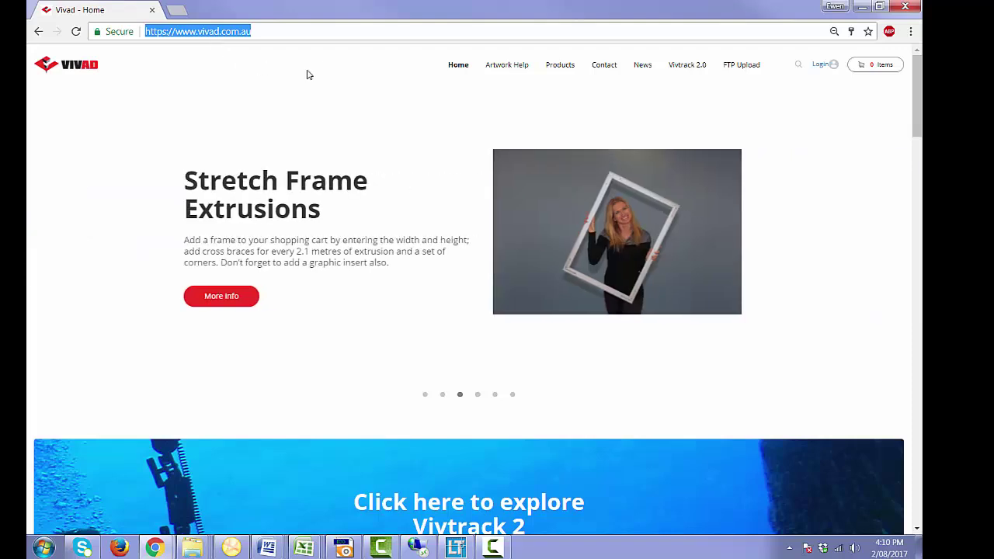
Open the new-member registration form, set the account type to Business and tick the option to register as a re-seller.
click(822, 66)
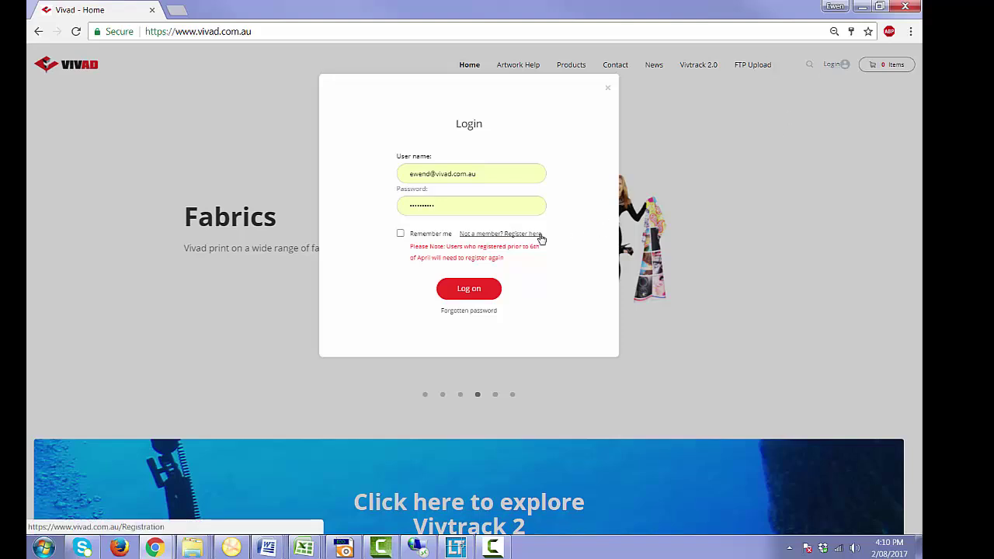
click(501, 234)
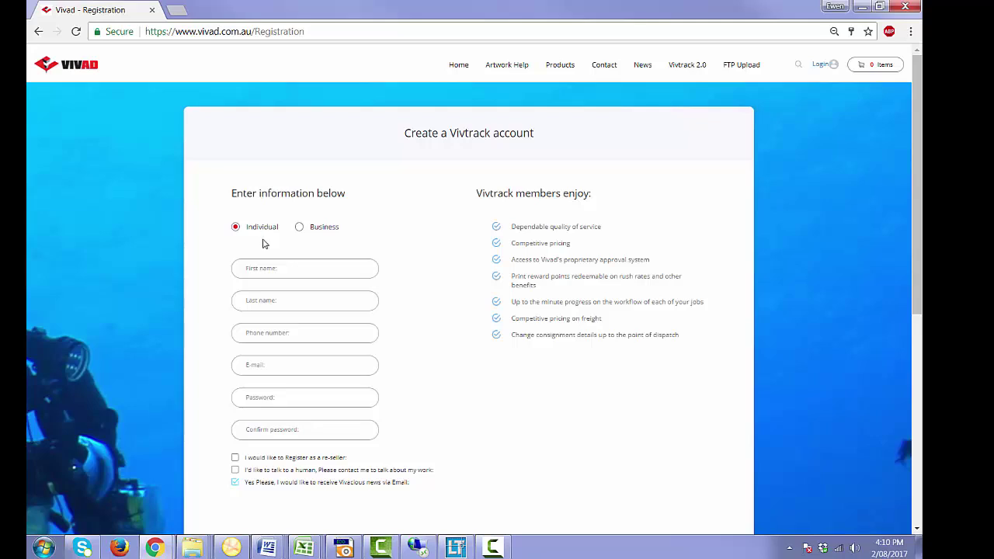
click(302, 233)
scroll(360, 240, down, 3)
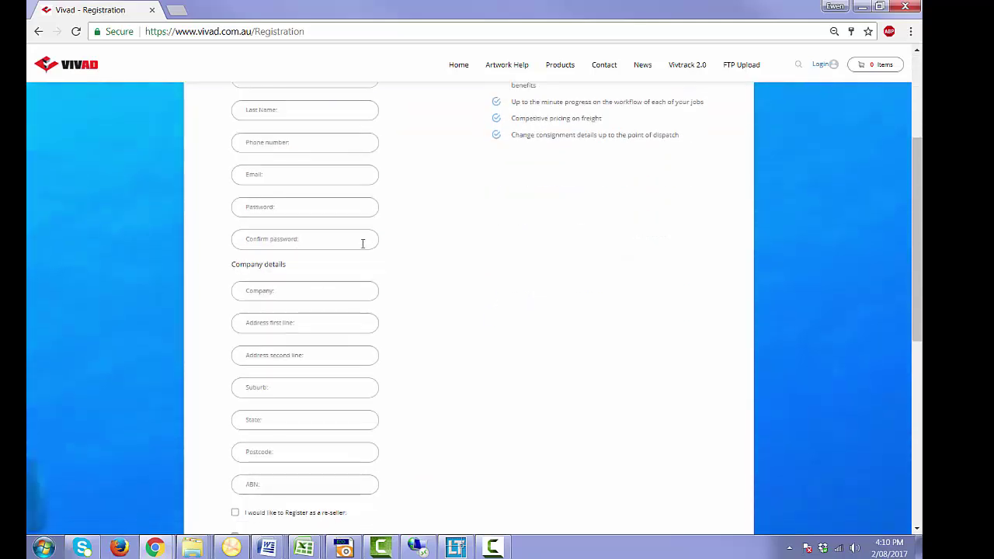
scroll(362, 243, down, 1)
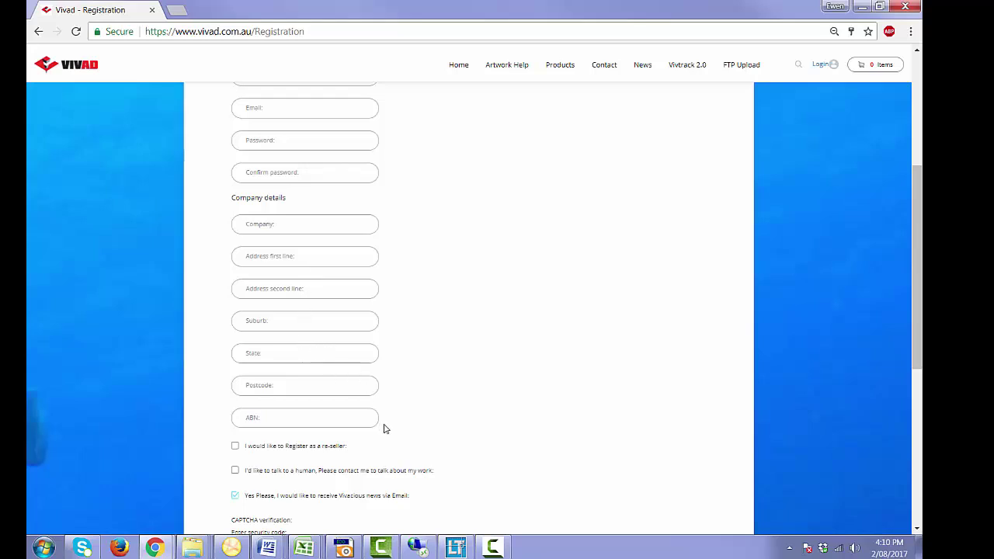
click(236, 448)
scroll(437, 448, up, 4)
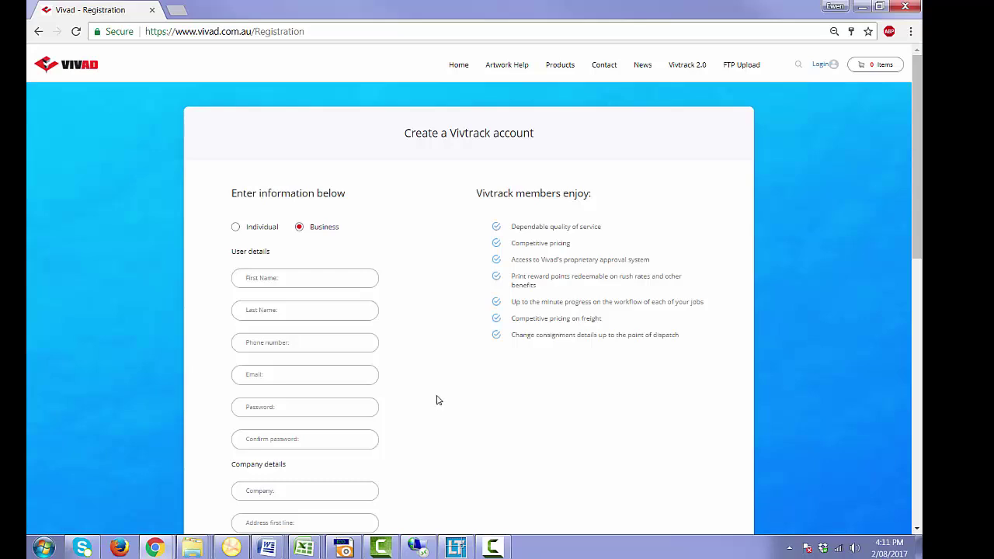
Return to the home page and log in to the existing account with the prefilled credentials.
click(457, 66)
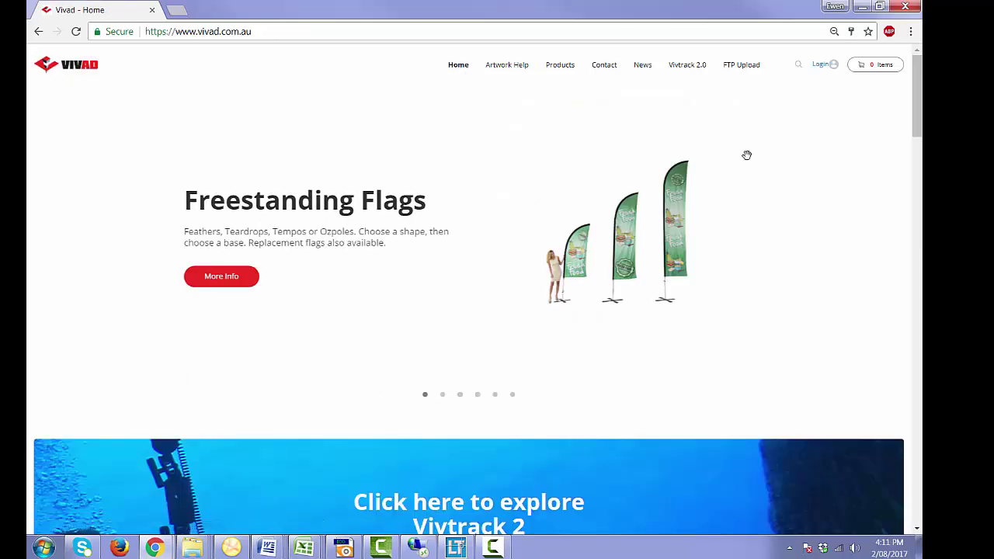
click(821, 67)
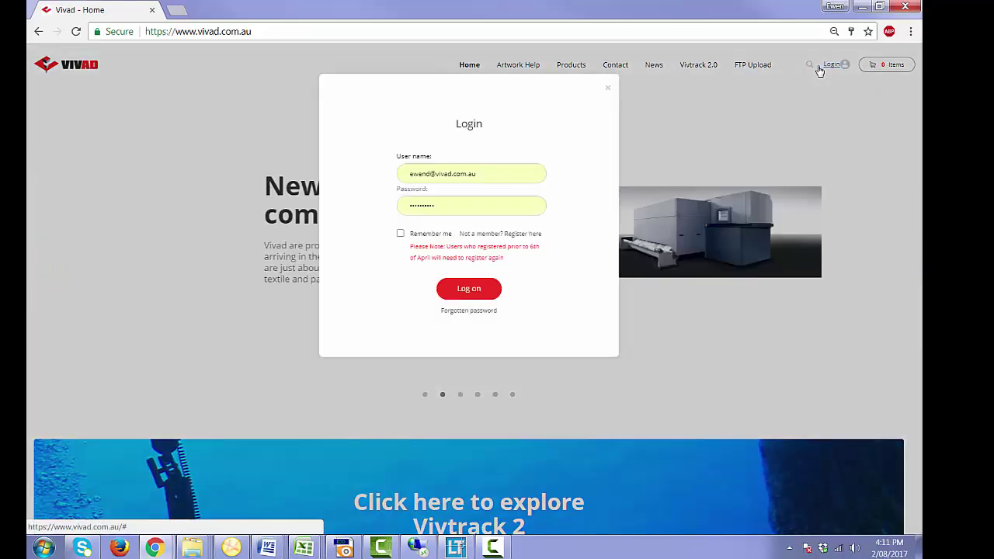
click(473, 295)
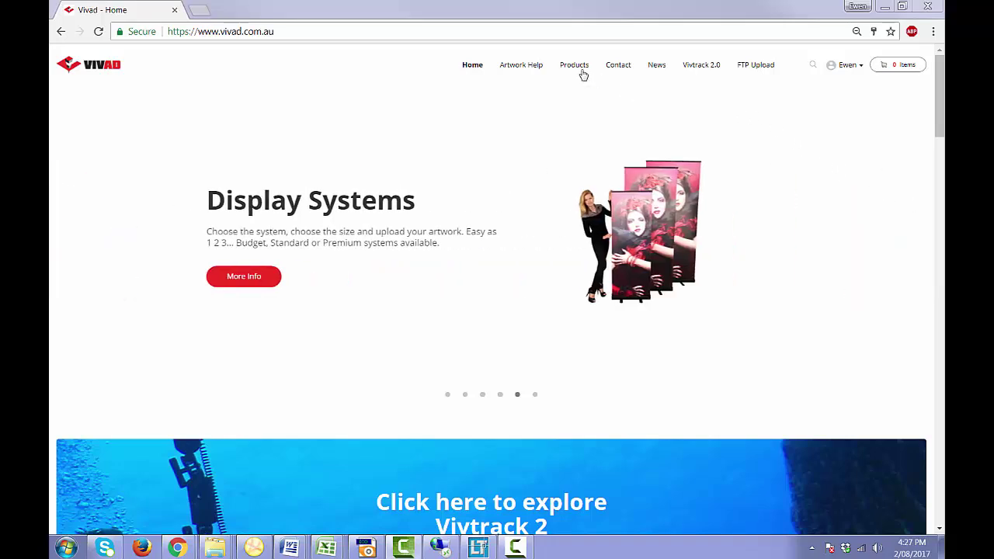
Open the product catalogue, filter it to Print Products and look through the whole range.
mouse_move(581, 68)
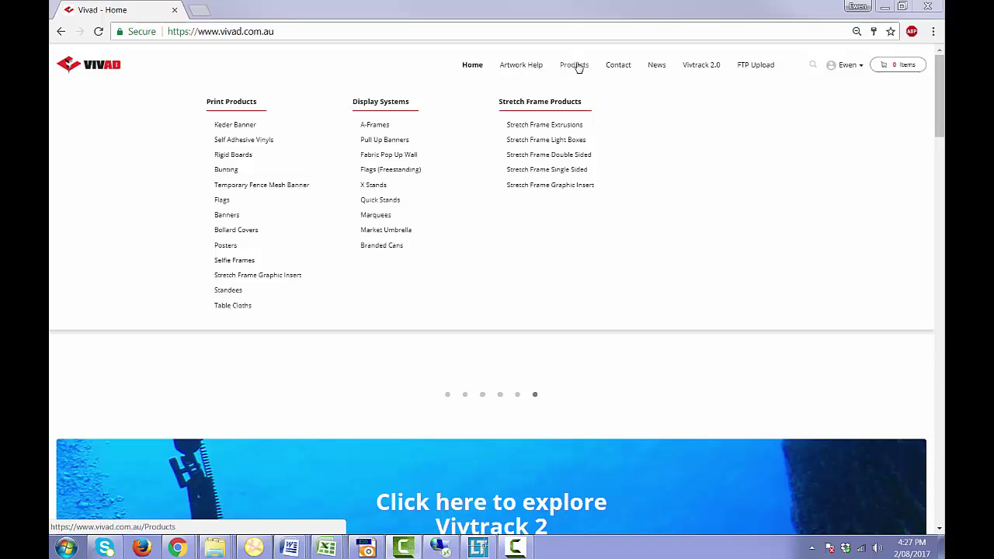
click(577, 68)
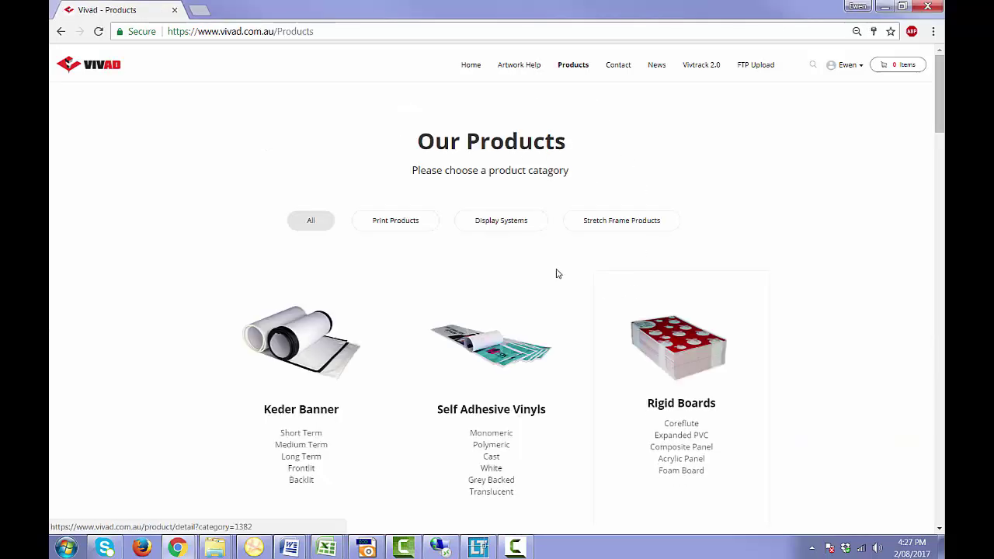
click(405, 225)
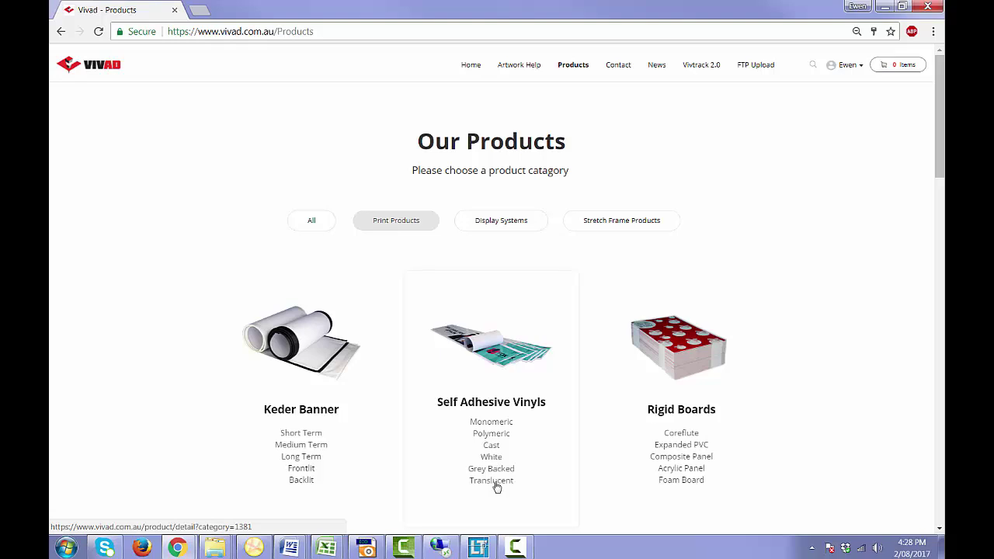
scroll(713, 396, down, 1)
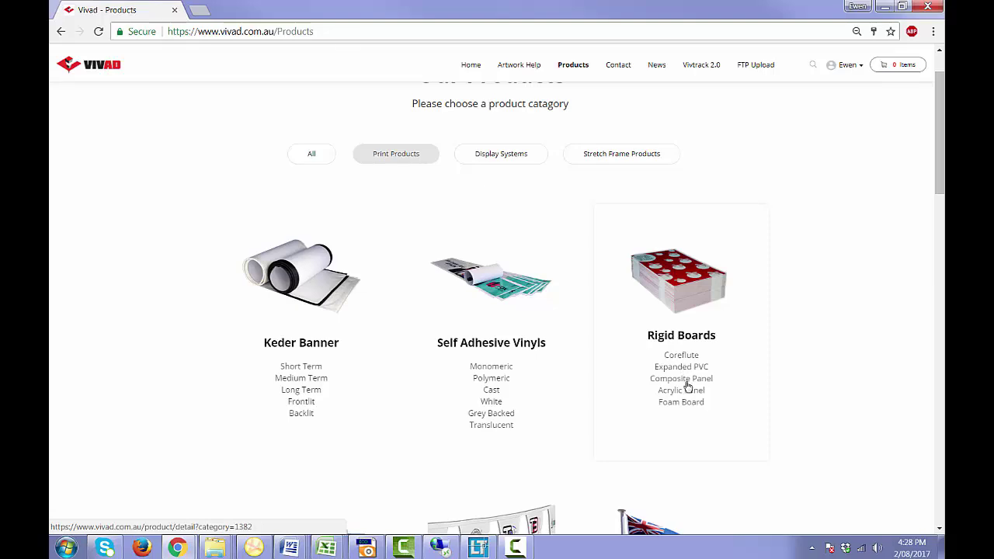
scroll(688, 404, down, 5)
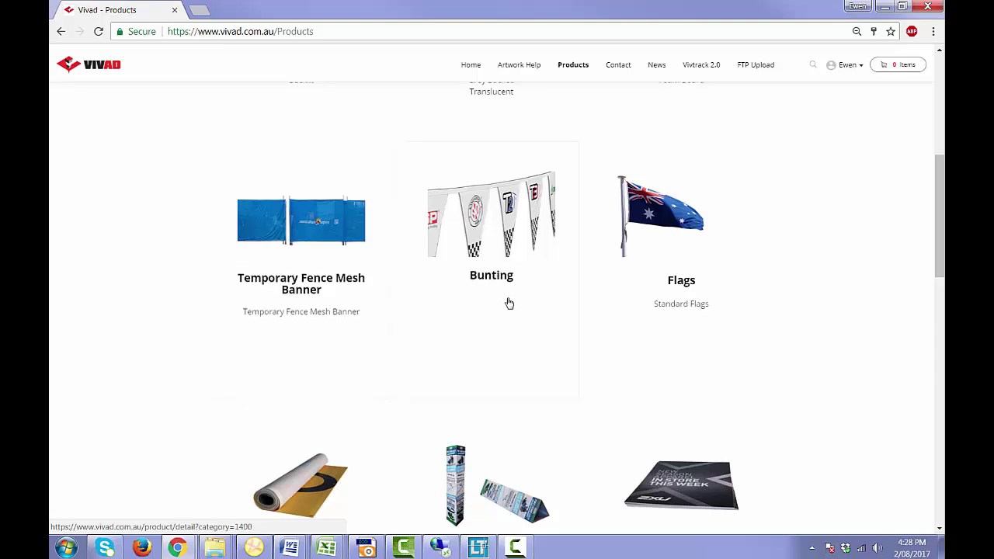
scroll(253, 378, down, 2)
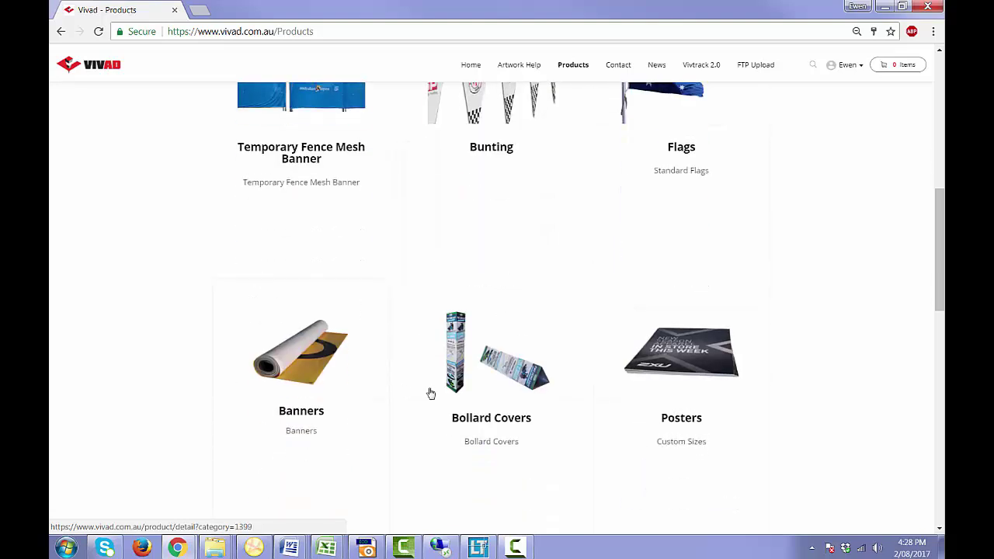
scroll(619, 398, down, 3)
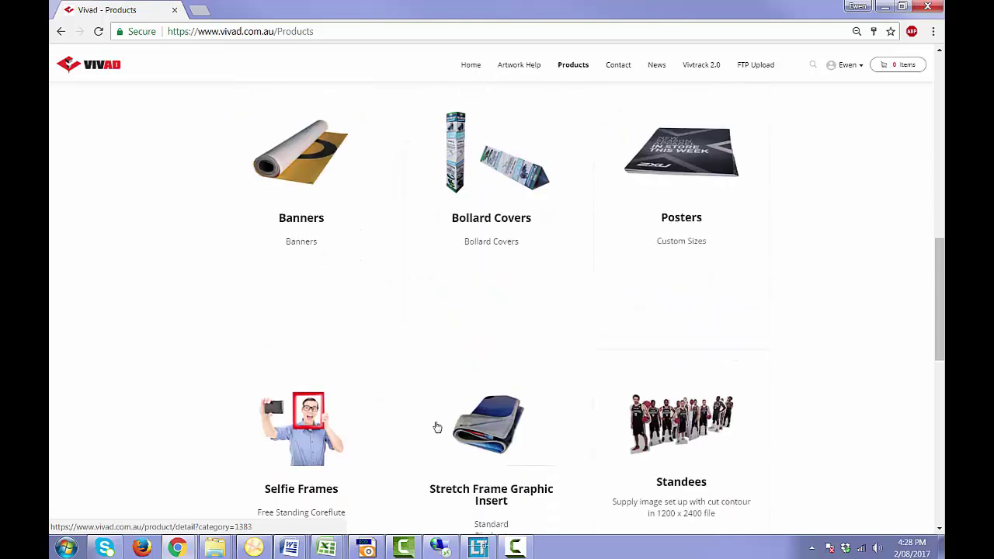
scroll(460, 437, down, 1)
scroll(460, 438, down, 2)
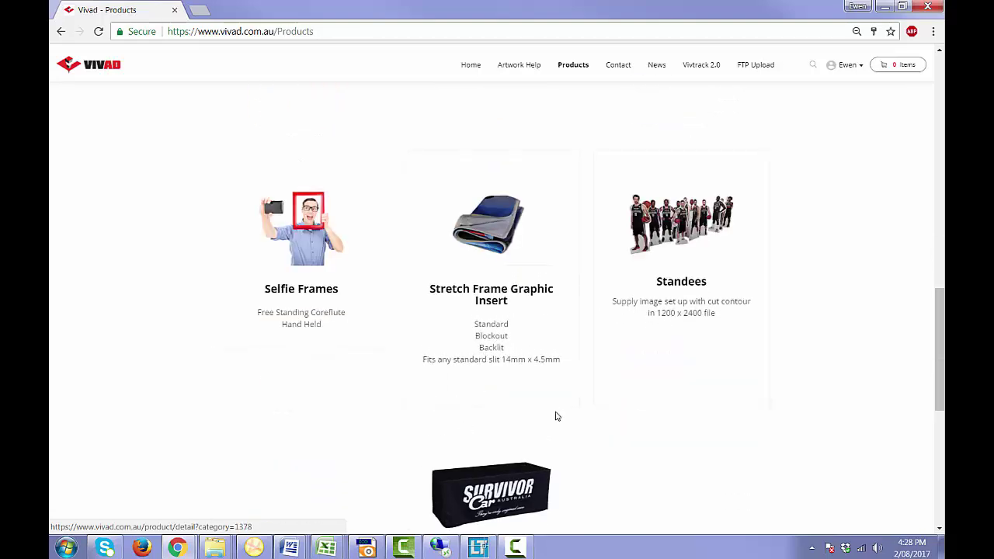
scroll(553, 415, down, 2)
scroll(557, 404, up, 15)
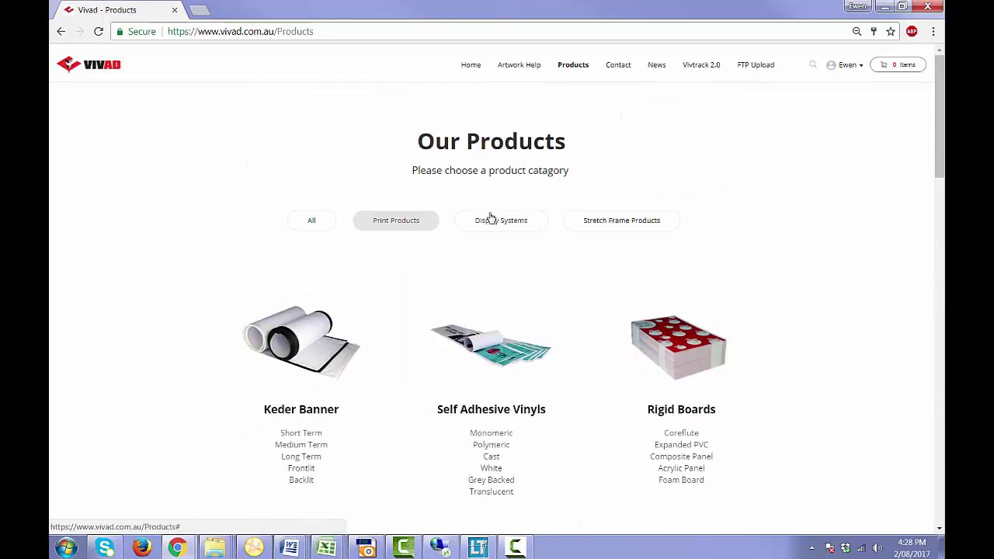
Filter the product catalogue to Display Systems and look through the available systems.
click(501, 223)
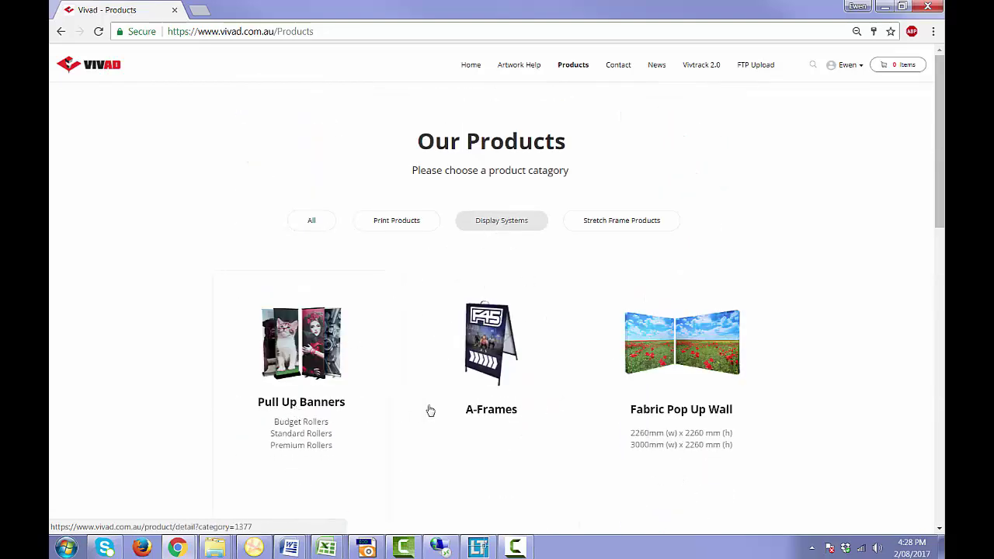
scroll(657, 419, down, 3)
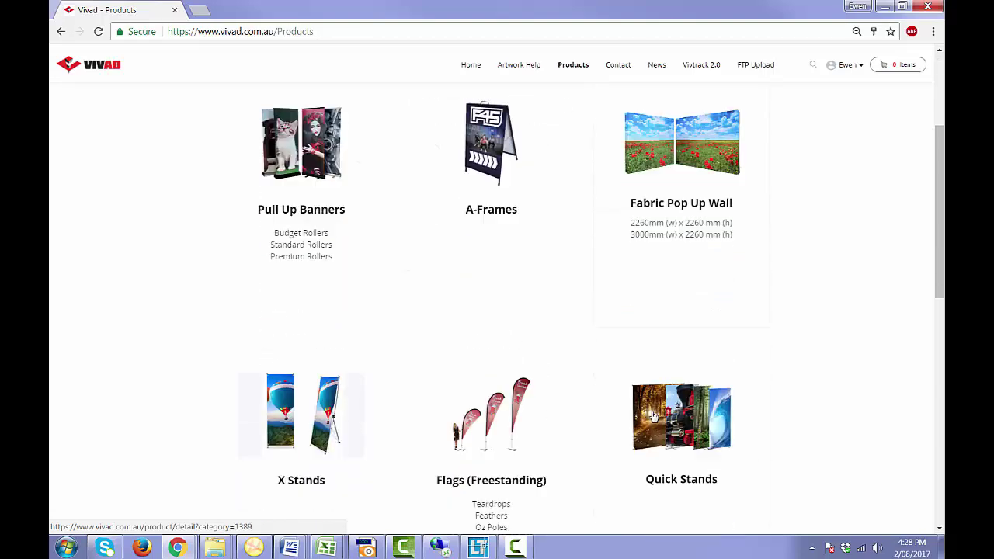
scroll(327, 466, down, 2)
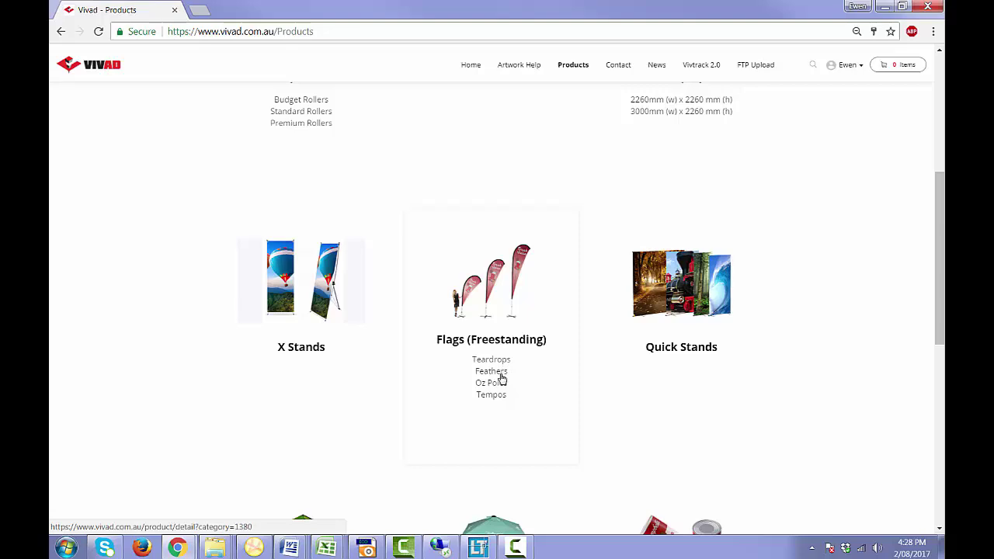
scroll(666, 356, down, 3)
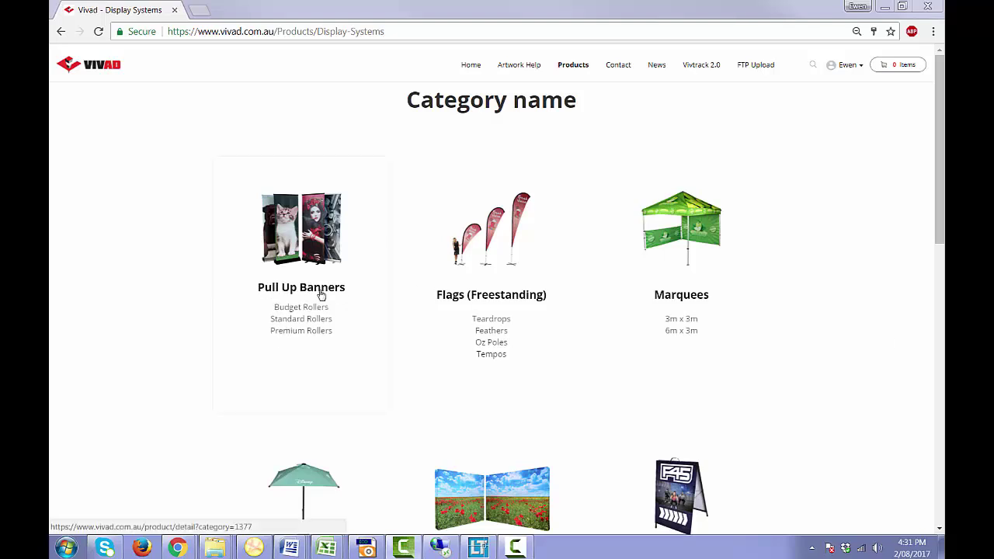
Open the Pull Up Banners product page, download the Budget Roller artwork template and view its PDF as a full page.
click(320, 294)
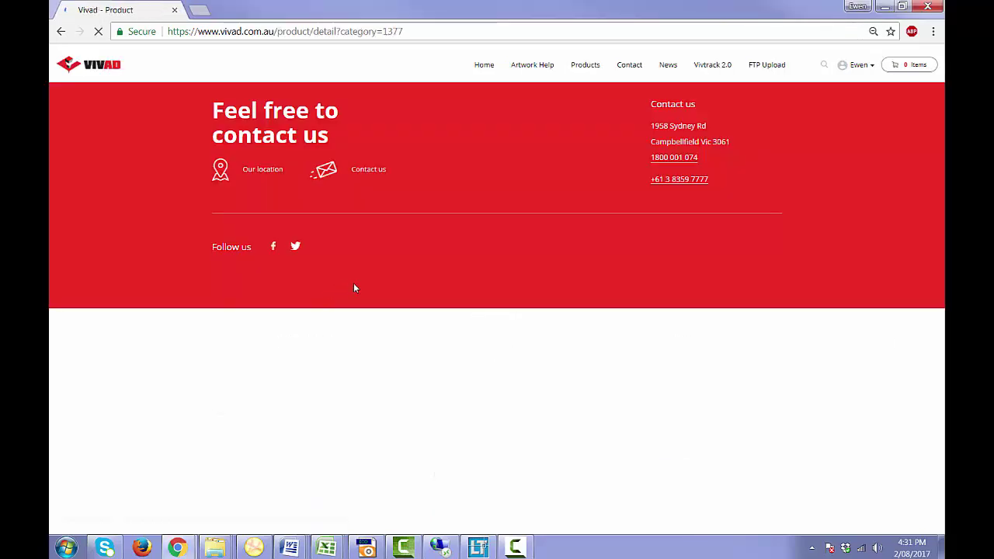
scroll(388, 300, down, 4)
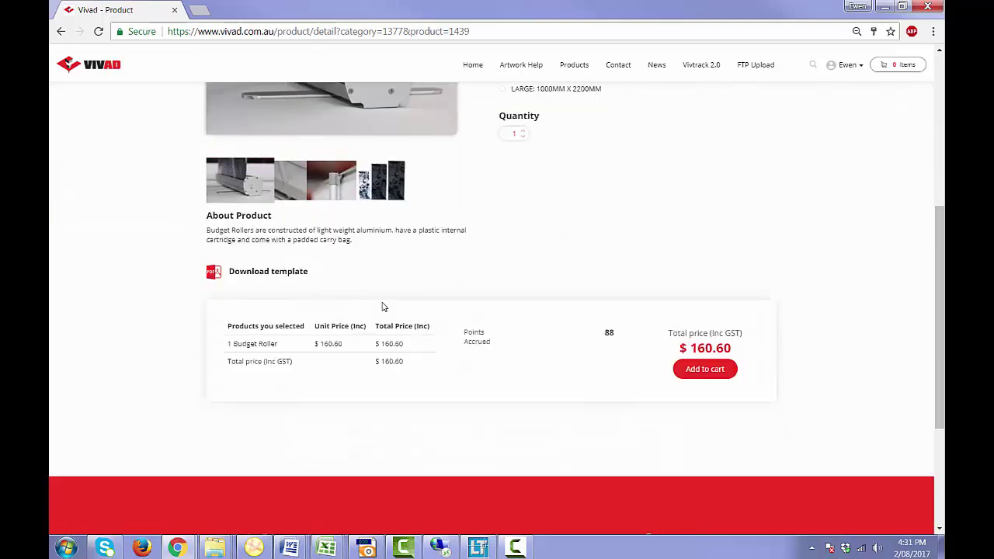
click(277, 278)
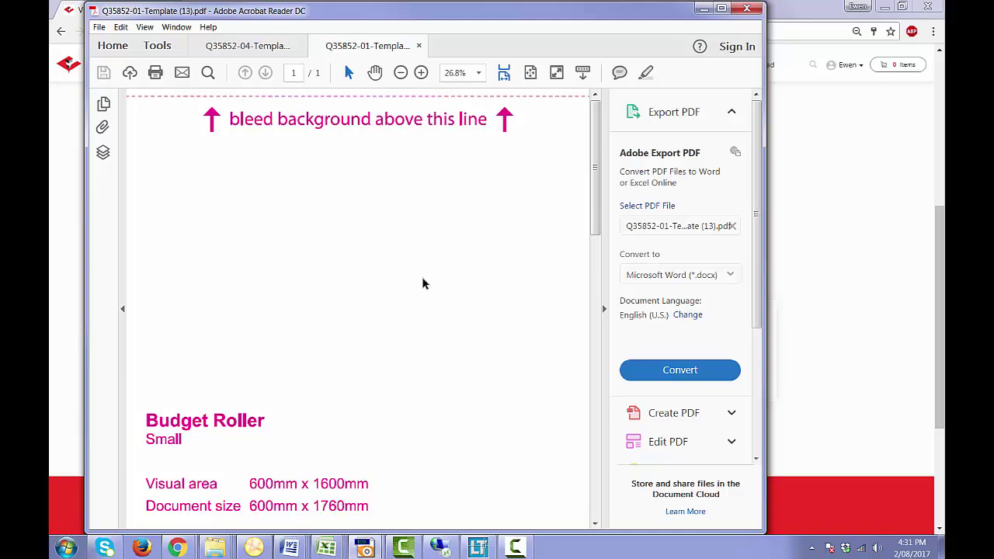
key(ctrl+0)
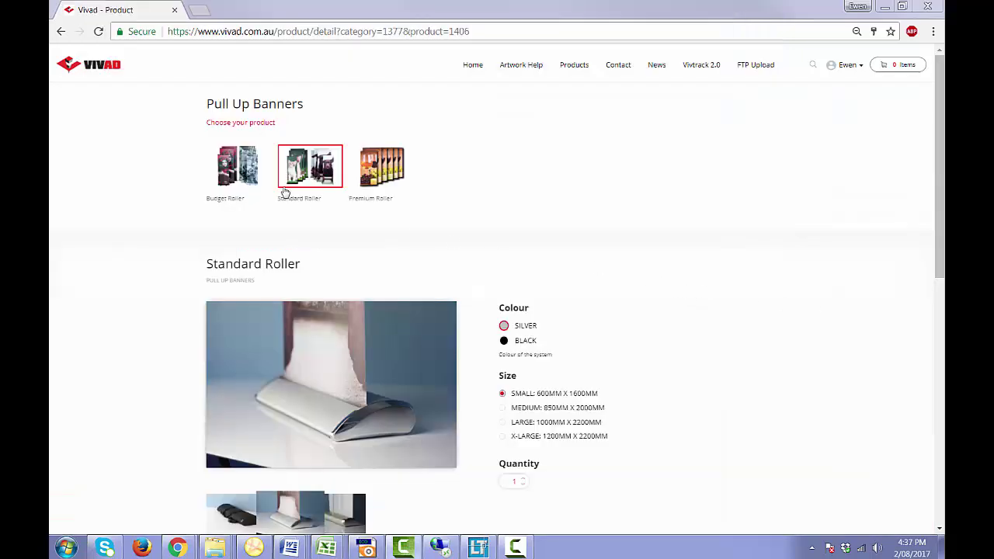
Choose the Budget Roller pull up banner in black and add it to the shopping cart.
click(264, 182)
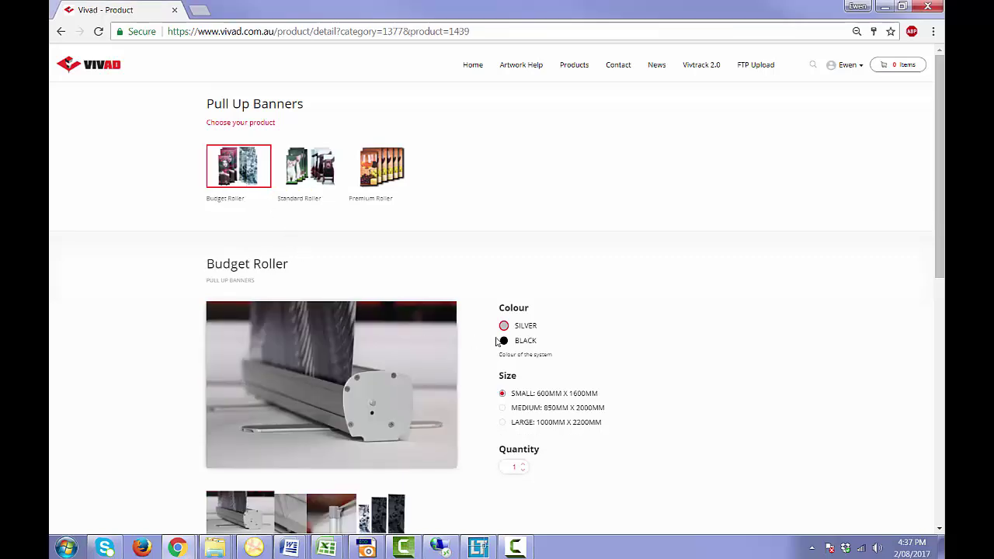
click(504, 340)
scroll(507, 341, down, 4)
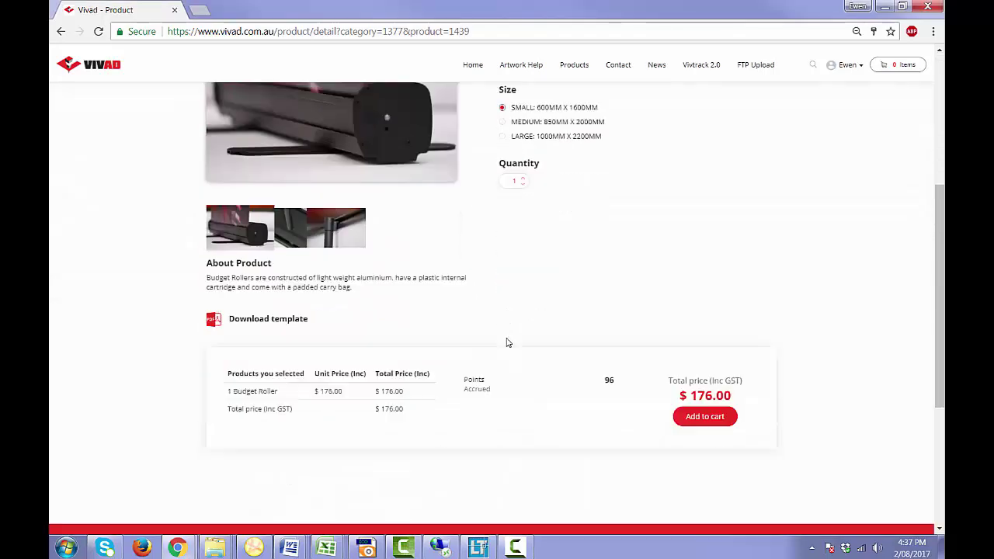
click(705, 369)
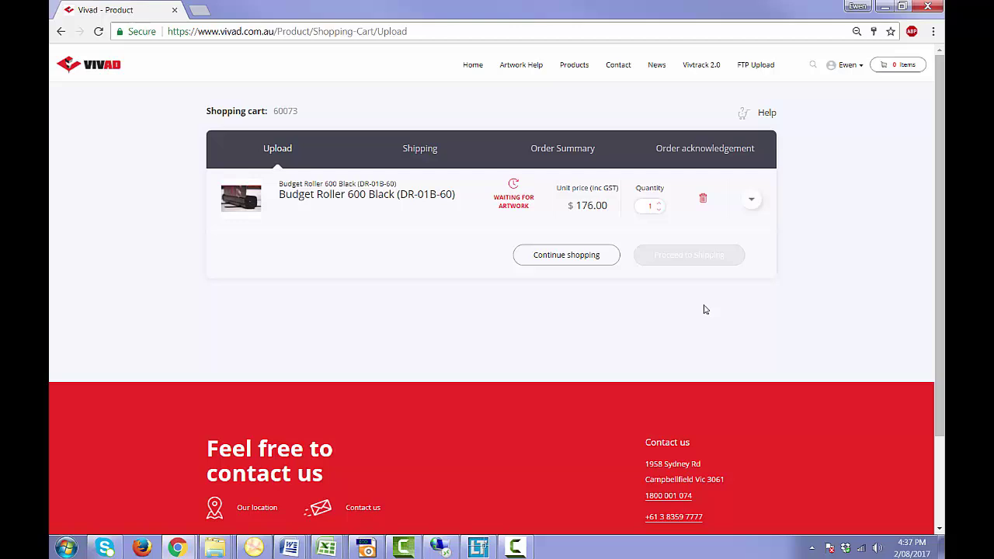
Expand the Budget Roller 600 Black item in the cart and supply an artwork file for its upload.
click(751, 199)
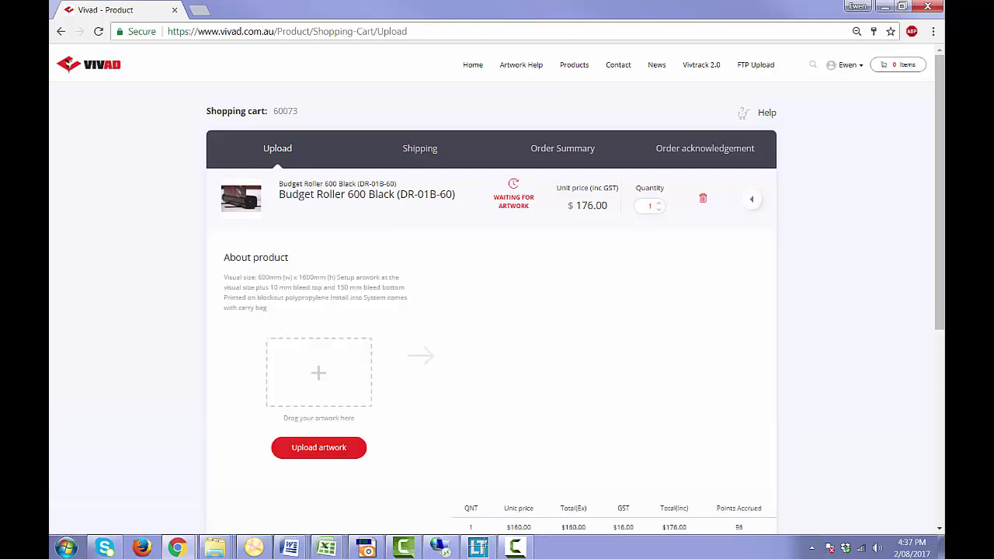
drag(455, 288, 330, 357)
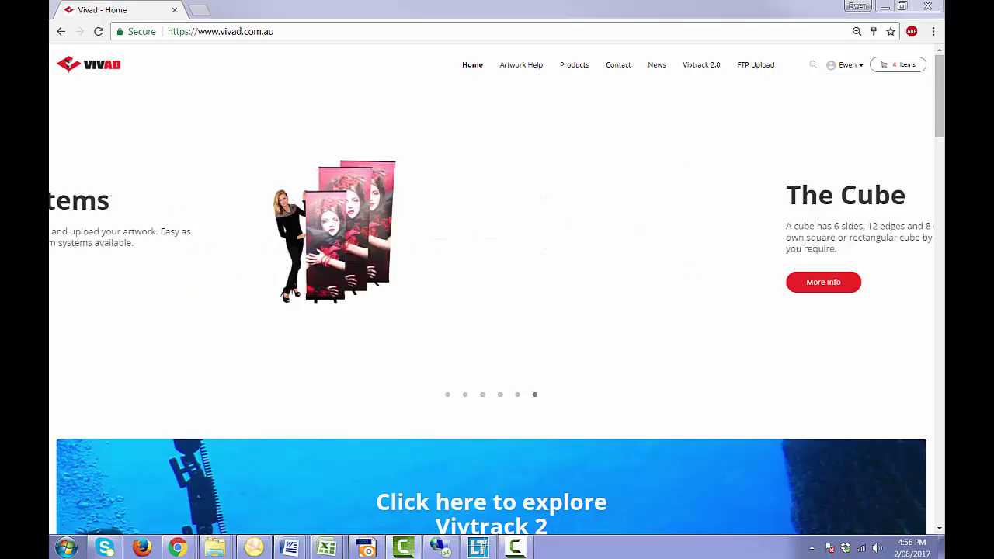
Open the product catalogue, filter it to Stretch Frame Products and examine the extrusions, light boxes, single- and double-sided frames and graphic inserts.
click(582, 69)
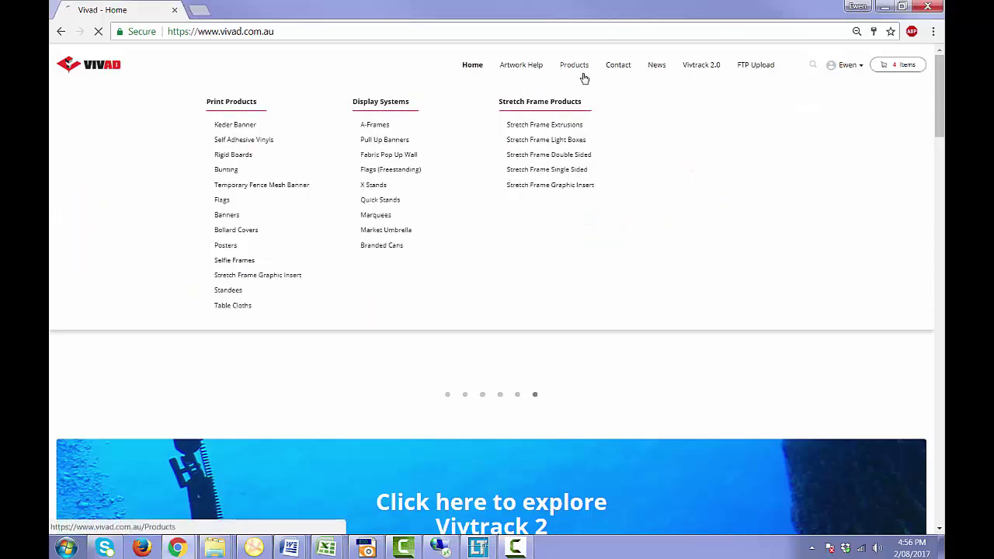
click(631, 226)
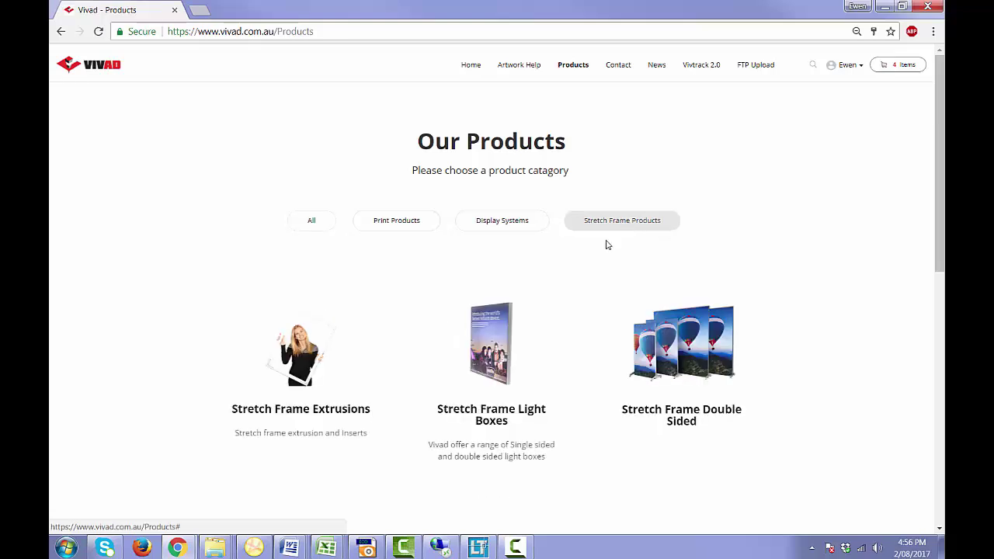
scroll(313, 347, down, 2)
scroll(313, 347, down, 1)
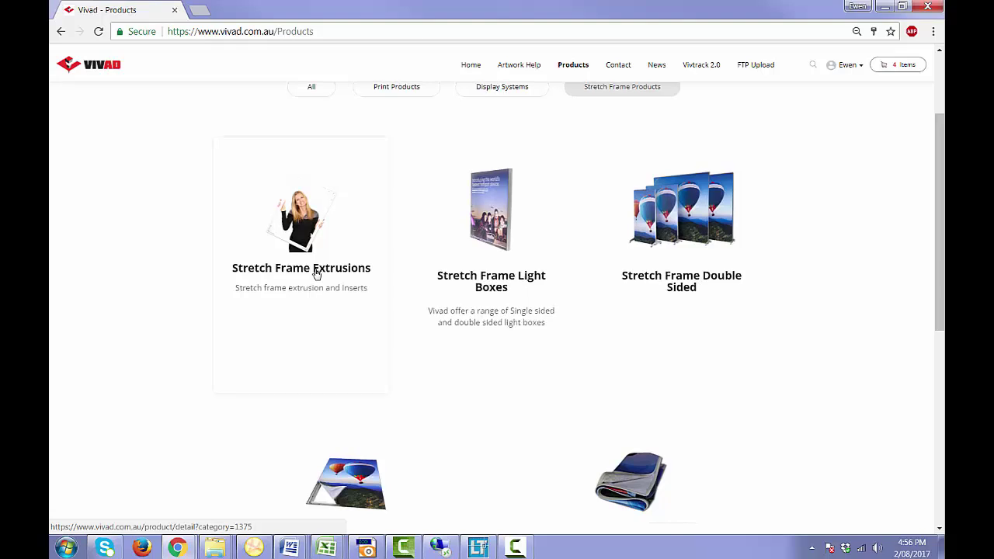
scroll(316, 274, down, 3)
scroll(629, 420, down, 2)
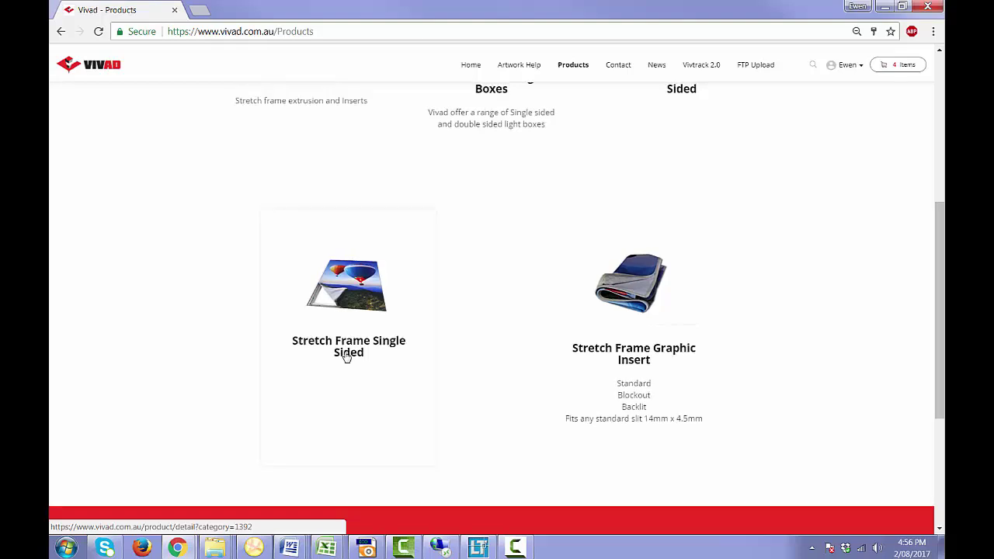
scroll(346, 357, up, 3)
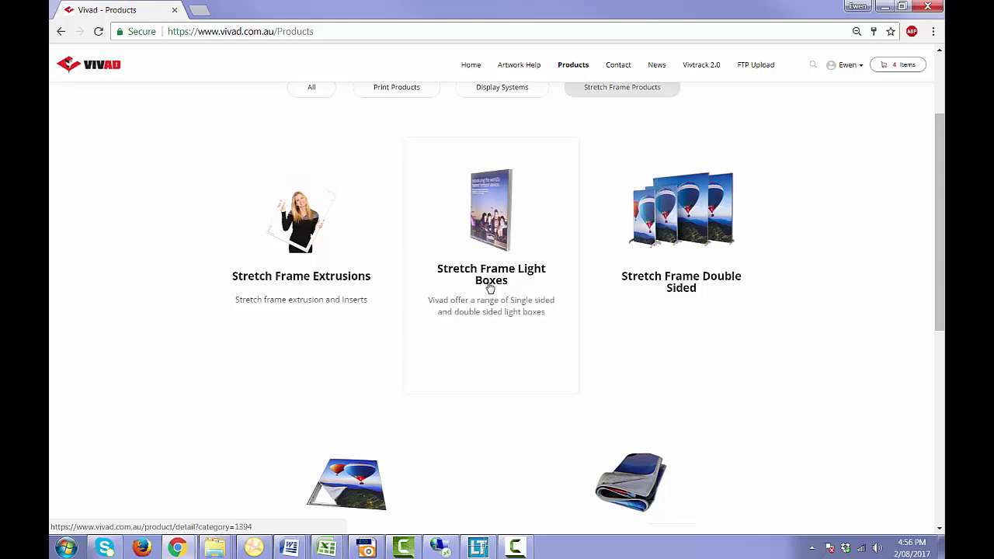
Open Stretch Frame Extrusions and configure the Single Sided Stretch Frame Extrusion as a custom made frame, 5000 mm wide and 2400 mm high.
scroll(490, 288, up, 1)
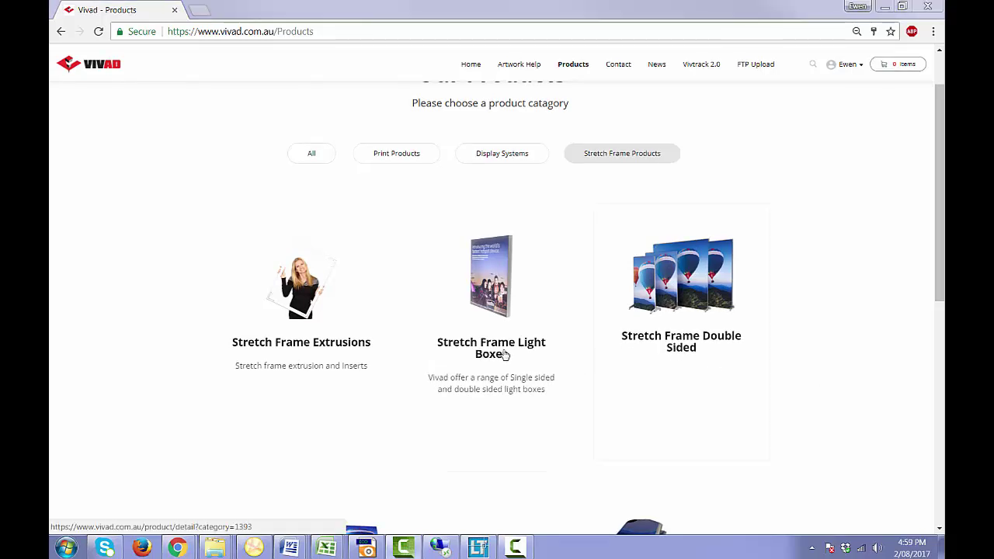
click(316, 343)
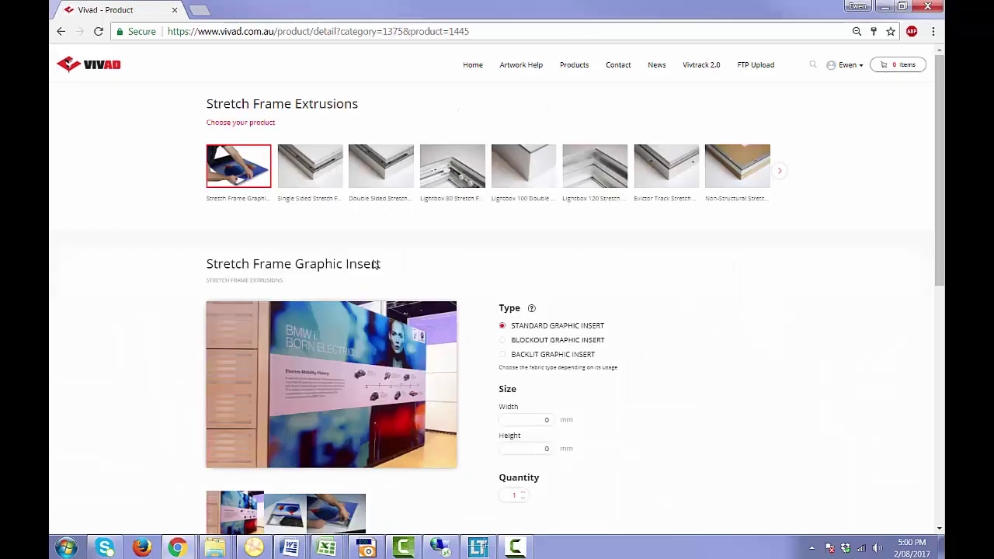
click(336, 187)
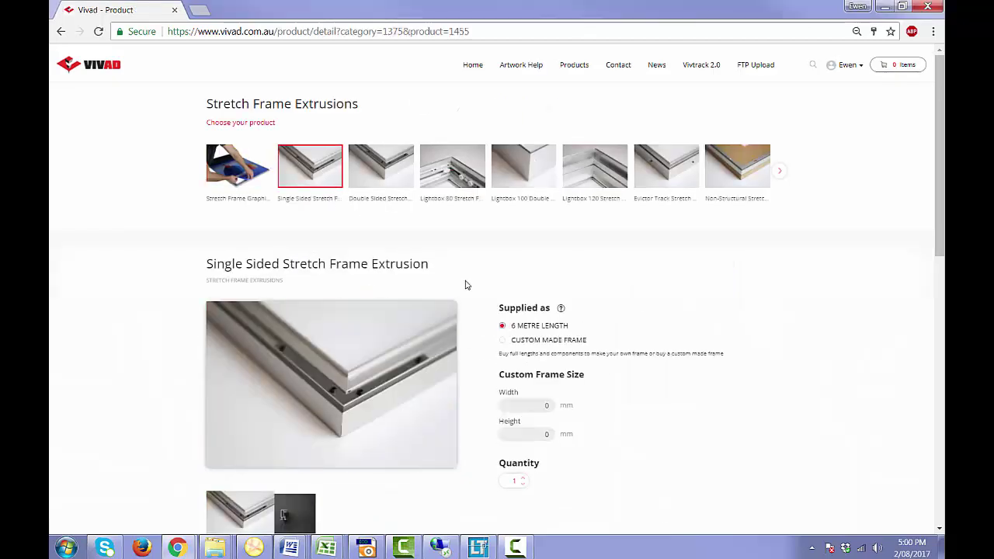
click(526, 340)
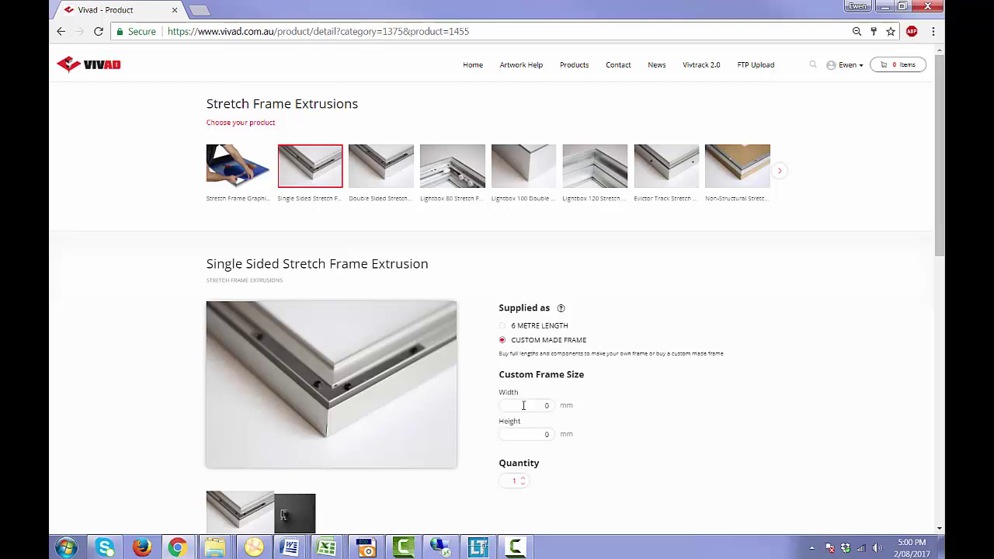
click(524, 405)
key(Tab)
key(Tab)
Include one set of 4 standard corners, two Minibraces and one pair of joiners with the frame and add everything to the cart.
scroll(606, 431, down, 3)
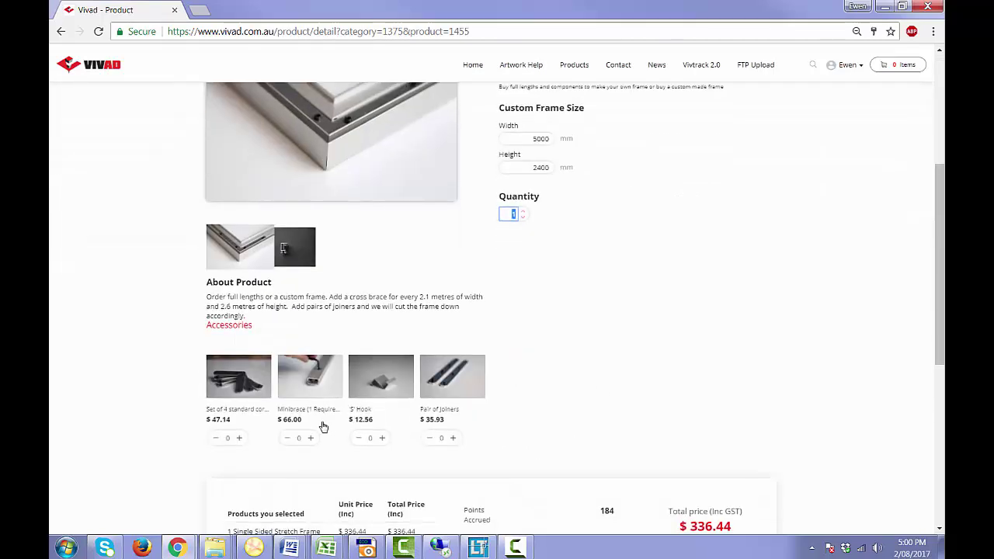
click(238, 438)
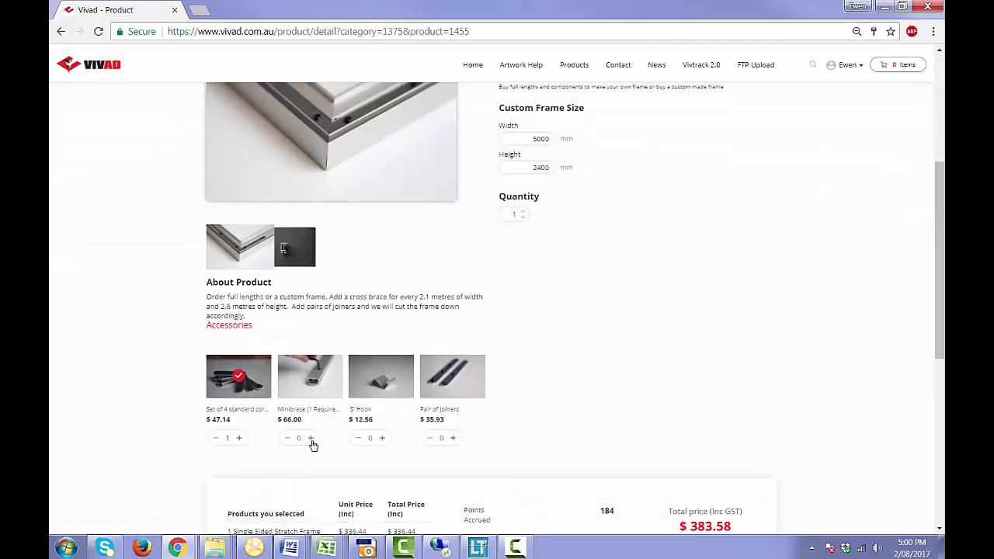
click(312, 439)
click(311, 439)
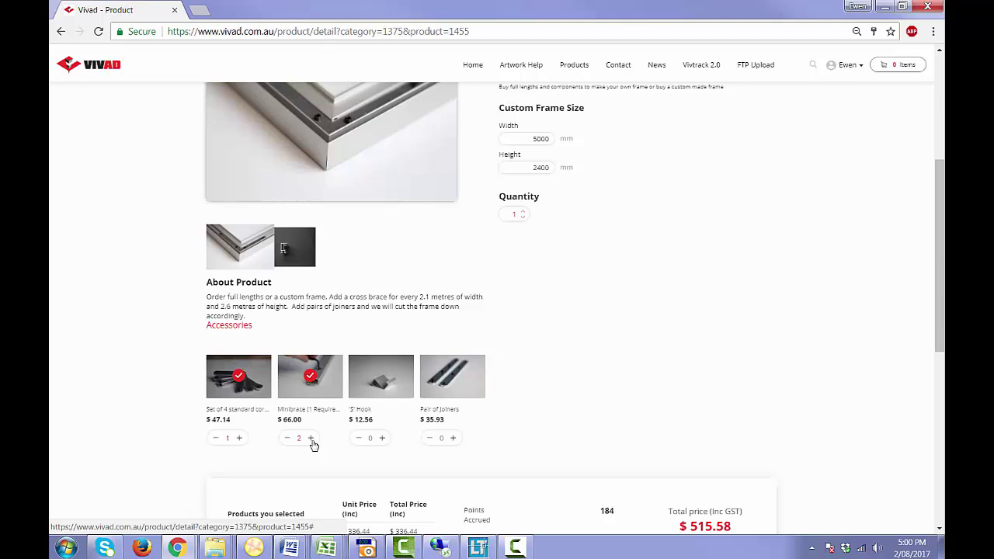
click(453, 438)
scroll(544, 435, down, 2)
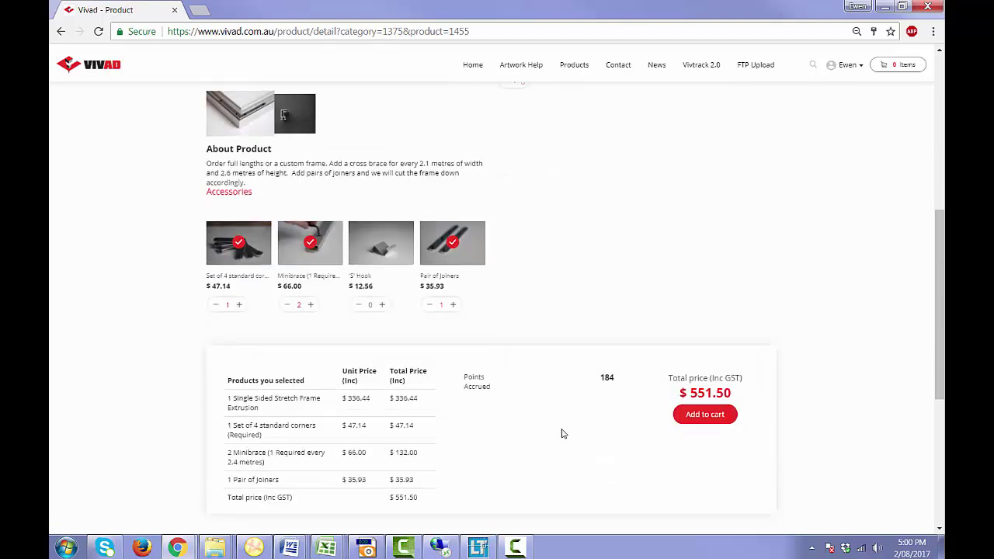
click(703, 415)
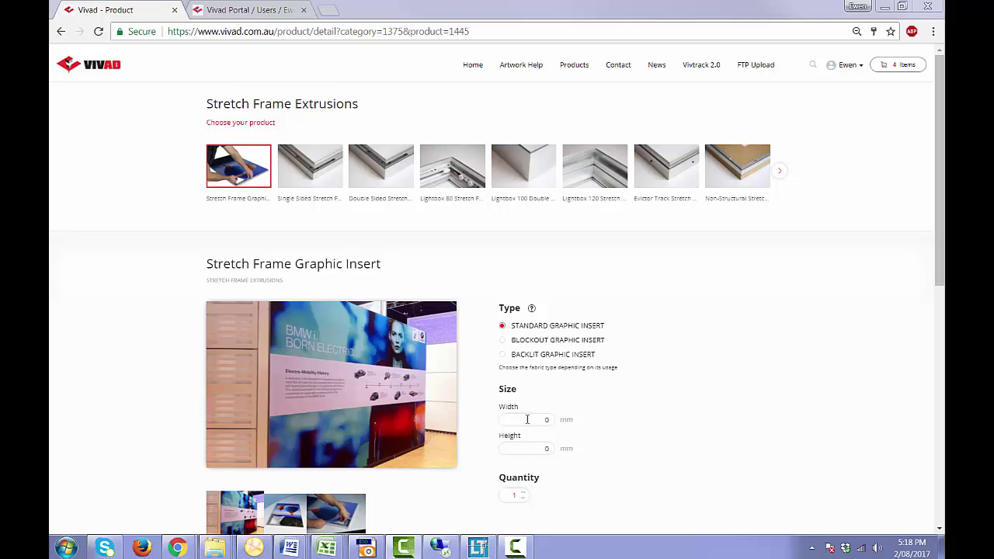
Size the standard Stretch Frame Graphic Insert at 5000 mm wide by 2400 mm high and add it to the cart.
drag(528, 420, 565, 417)
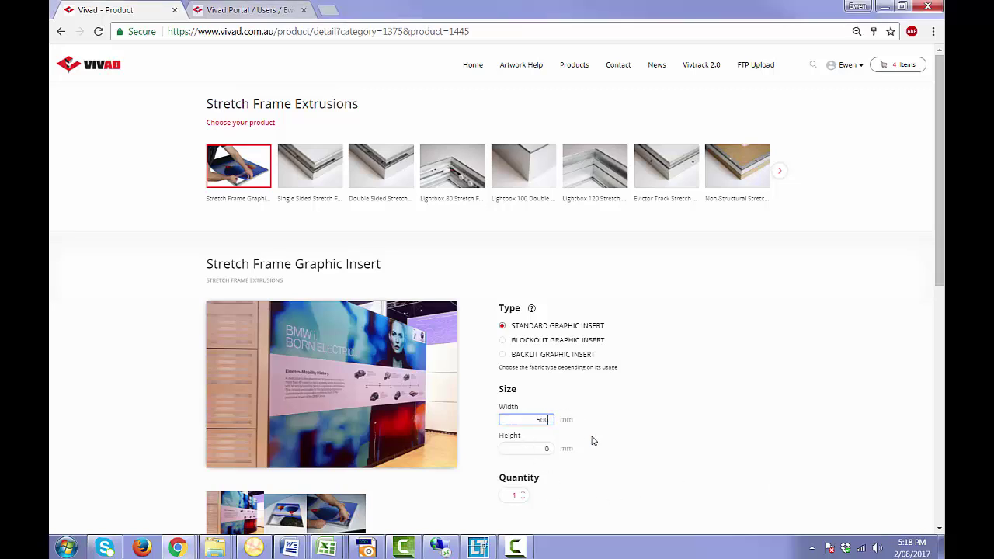
key(Tab)
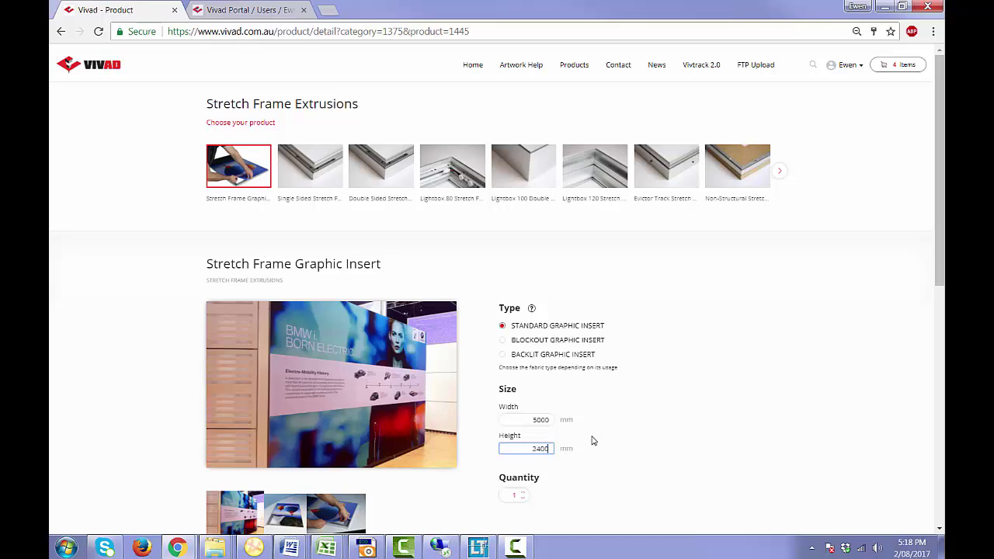
key(Tab)
scroll(602, 439, down, 5)
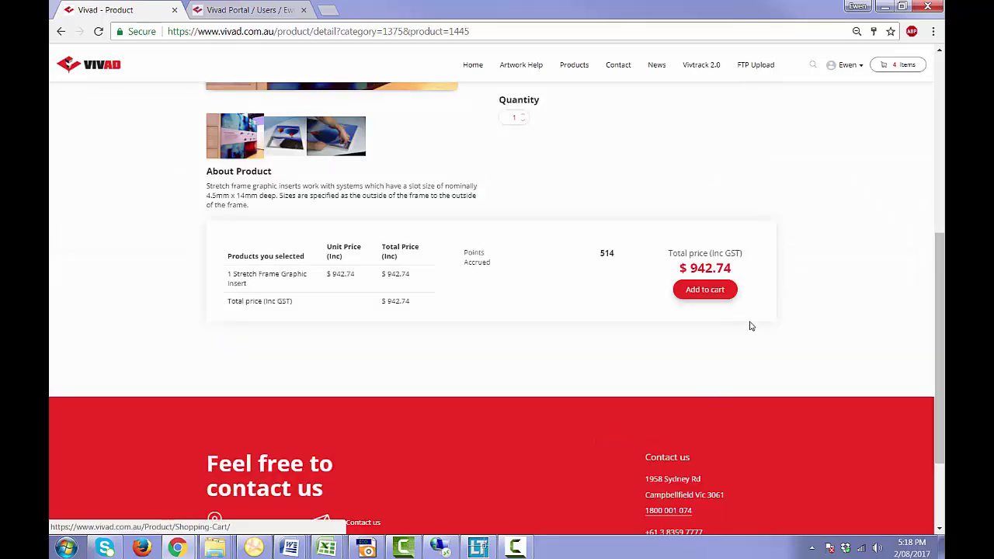
click(714, 291)
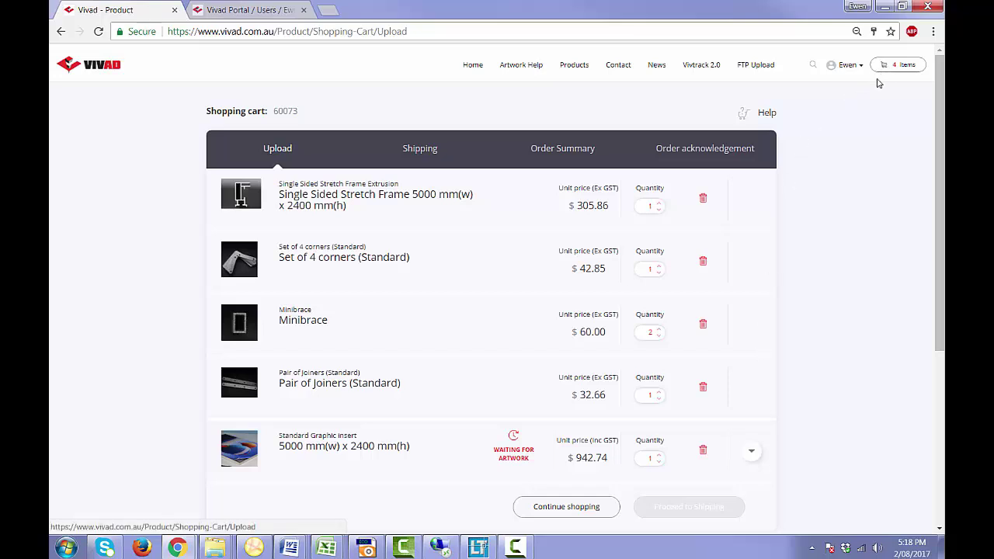
Empty the shopping cart by deleting the graphic insert, joiners, Minibraces, corners and stretch frame.
click(703, 451)
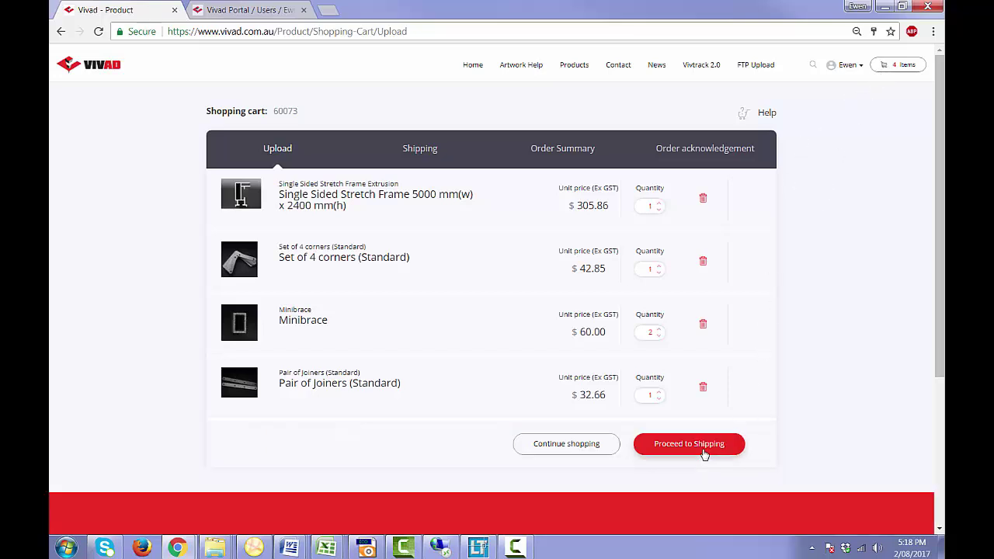
click(703, 387)
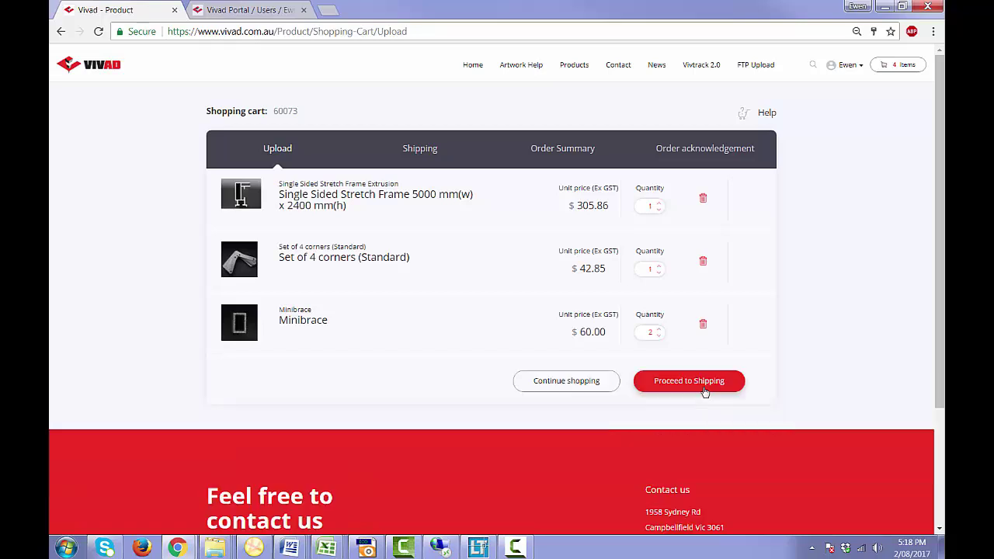
click(703, 327)
click(703, 262)
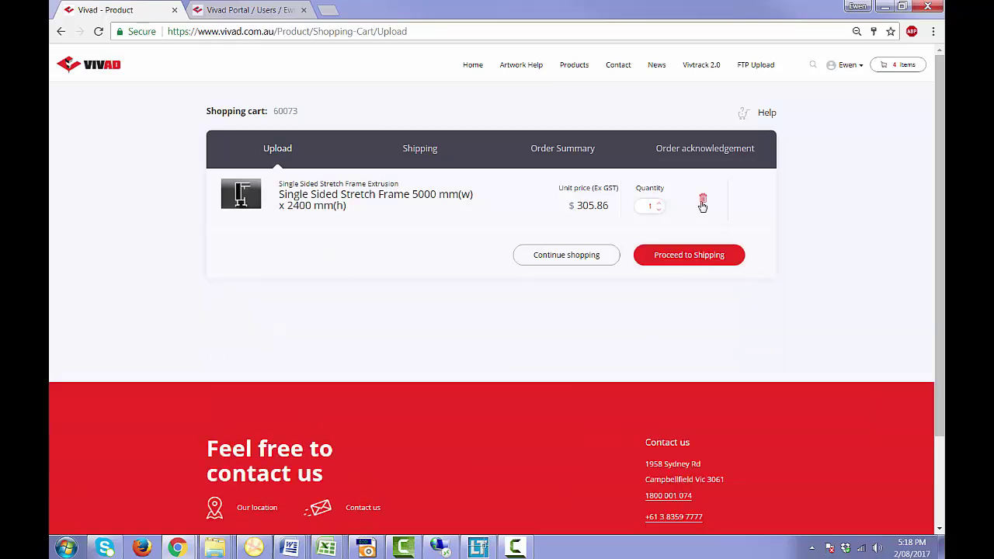
click(703, 202)
Open the Keder Banner product page from the print products and view the help text explaining the banner types.
mouse_move(568, 67)
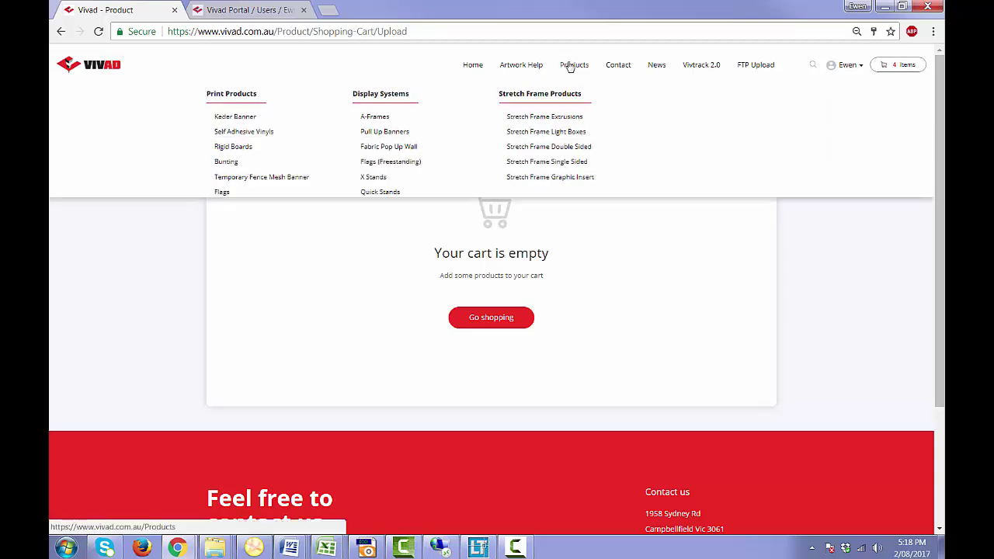
click(238, 127)
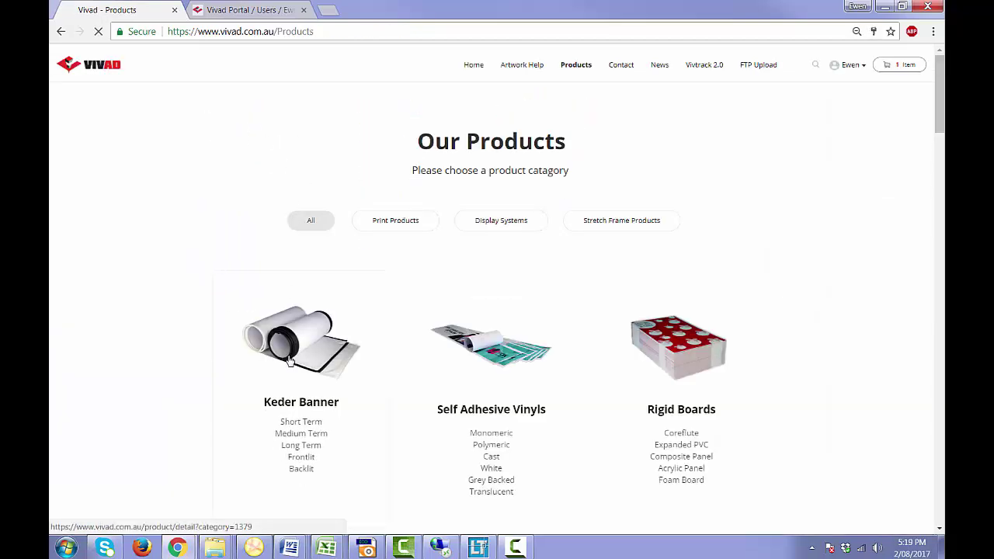
click(322, 348)
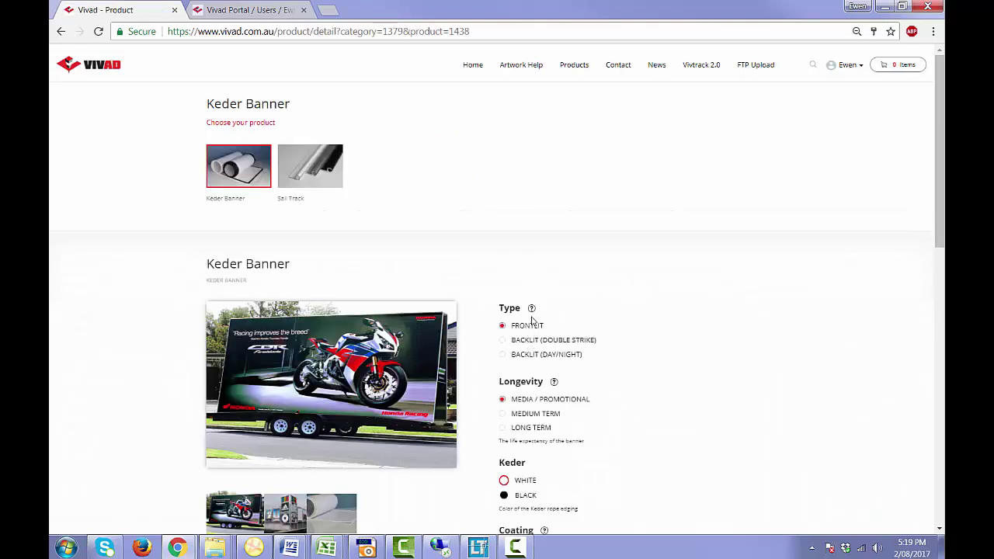
mouse_move(533, 309)
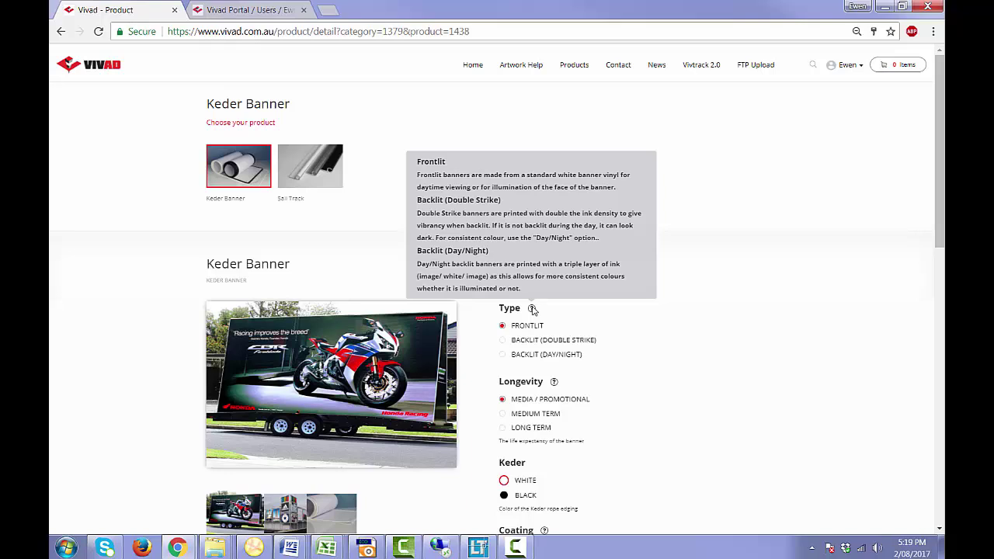
Choose black as the keder rope edging colour for the frontlit Keder Banner.
scroll(593, 316, down, 3)
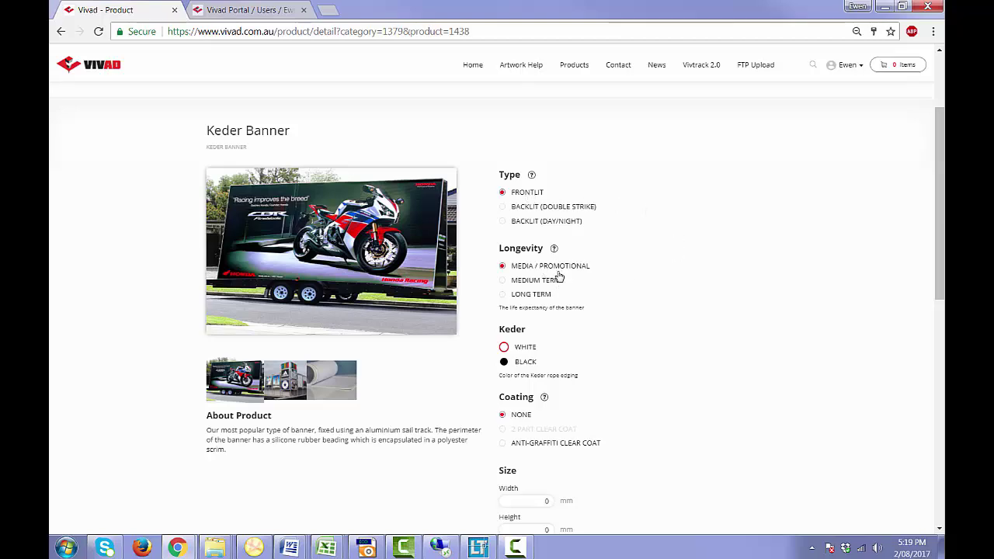
scroll(559, 317, down, 3)
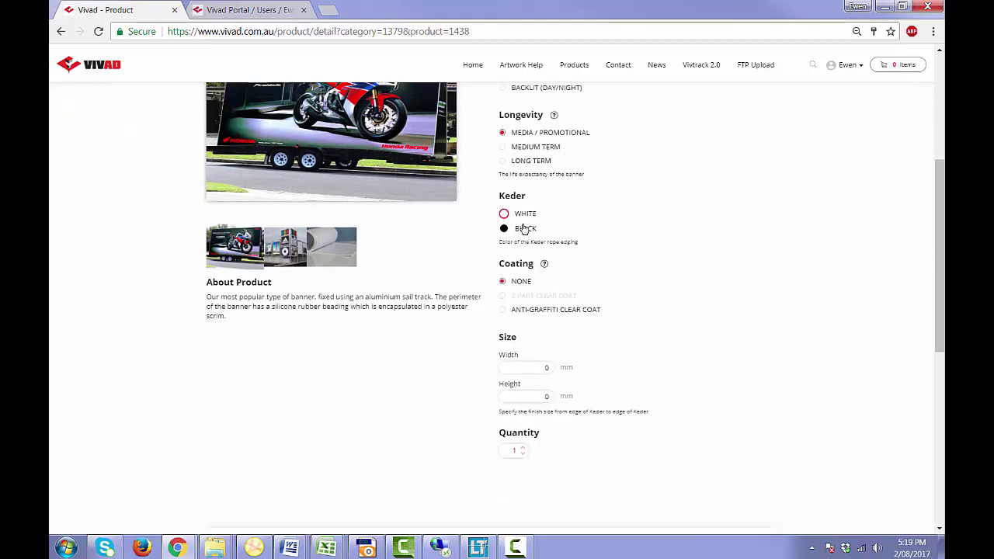
click(525, 229)
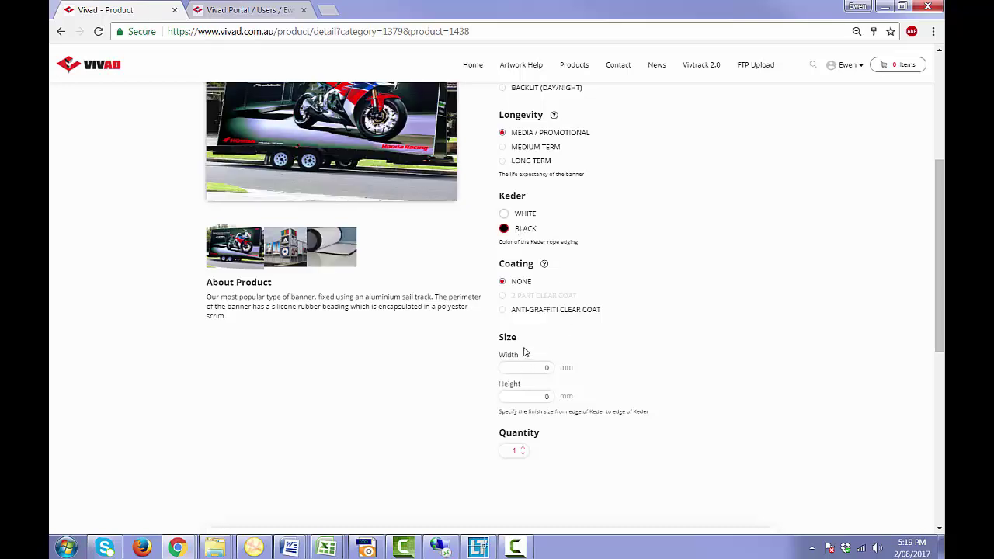
Try the anti-graffiti clear coat and the long term longevity on the Keder Banner, and return to media / promotional longevity.
click(541, 312)
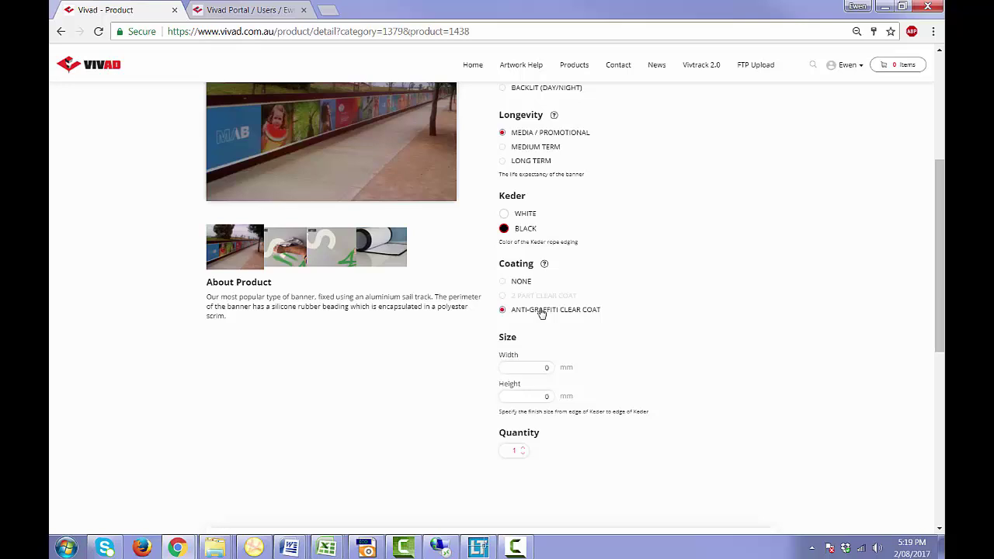
scroll(541, 312, up, 1)
click(524, 231)
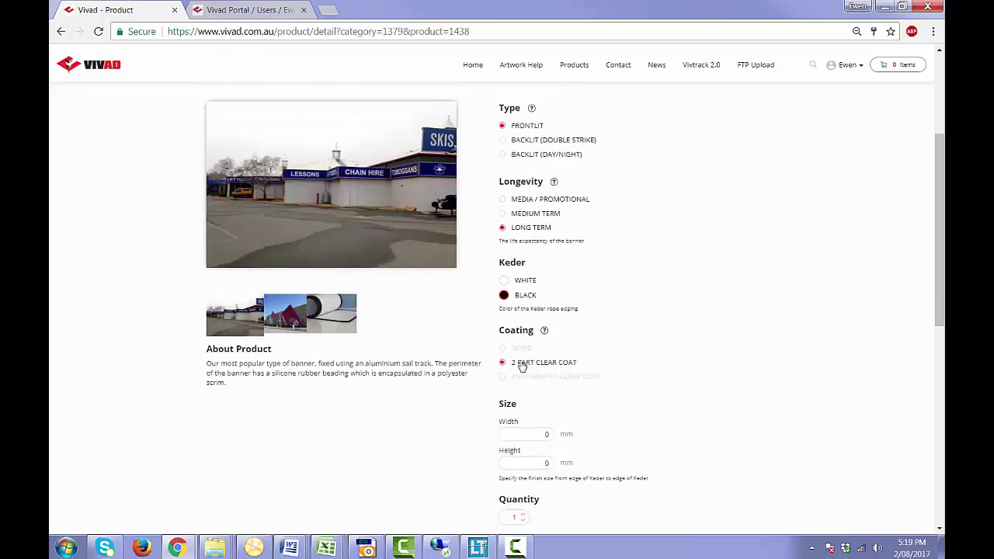
click(517, 200)
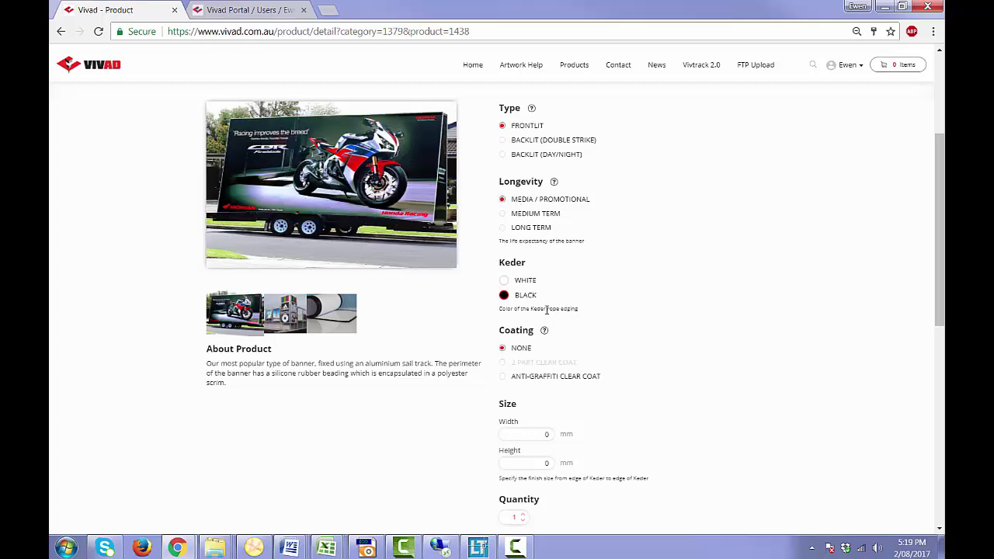
Set the Keder Banner size to 5000 mm wide by 2400 mm high and add the banner to the cart.
scroll(532, 323, down, 1)
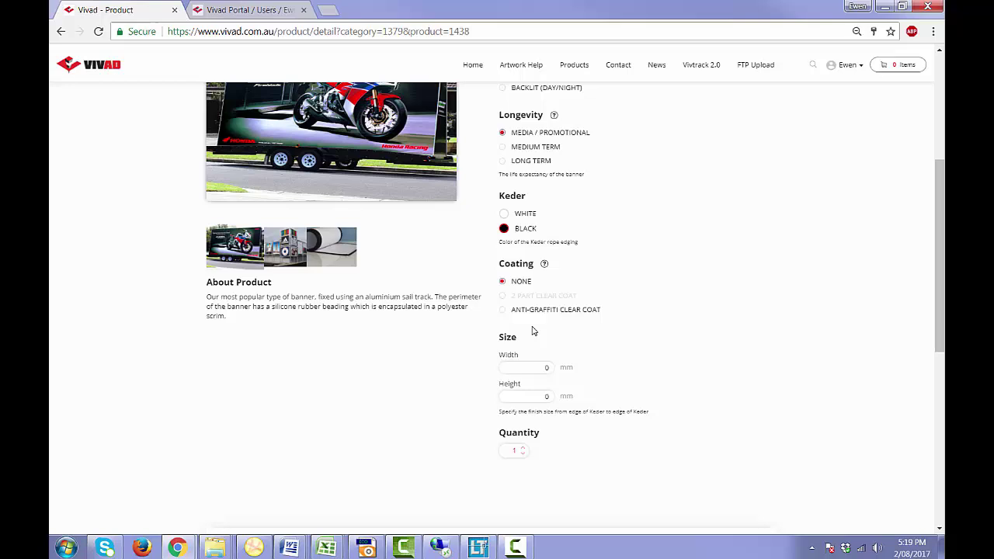
click(528, 367)
key(Tab)
text(2400)
key(Tab)
scroll(664, 357, down, 2)
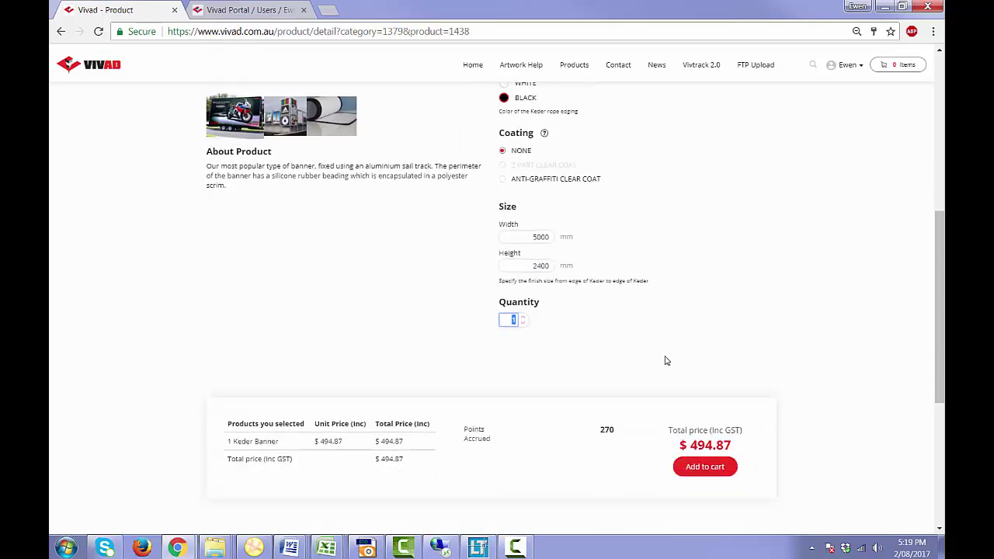
click(712, 464)
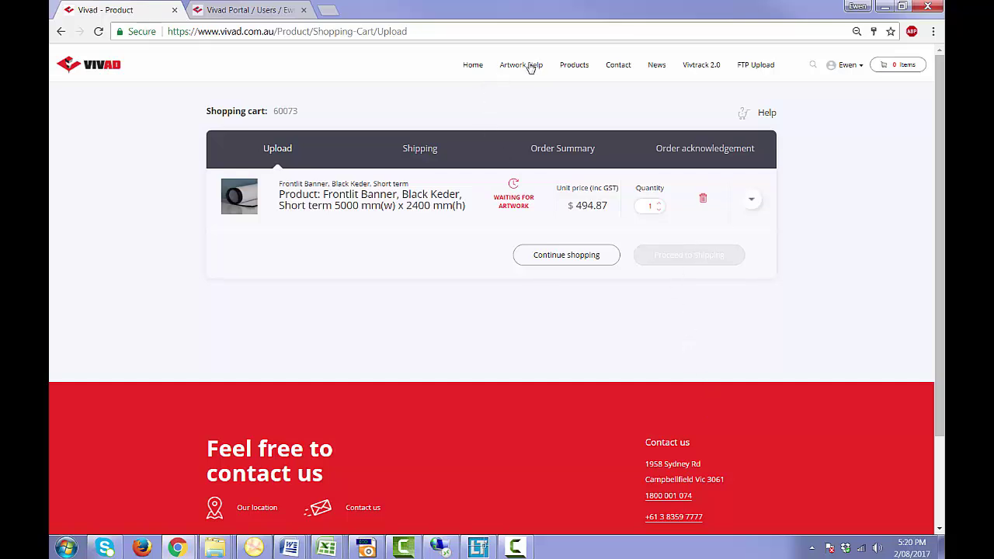
Open the Sail Track product in the Keder Banner category and choose the black finish.
mouse_move(575, 70)
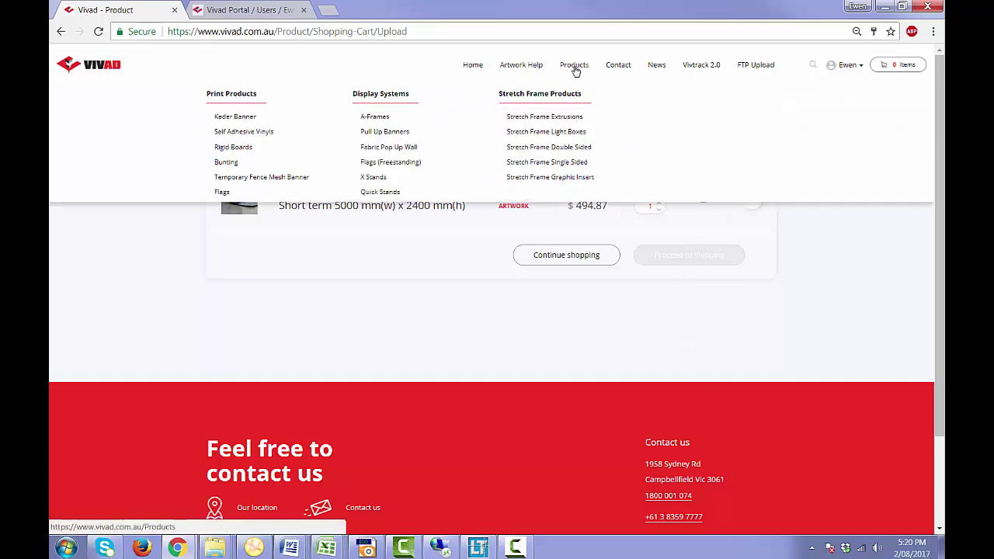
click(237, 126)
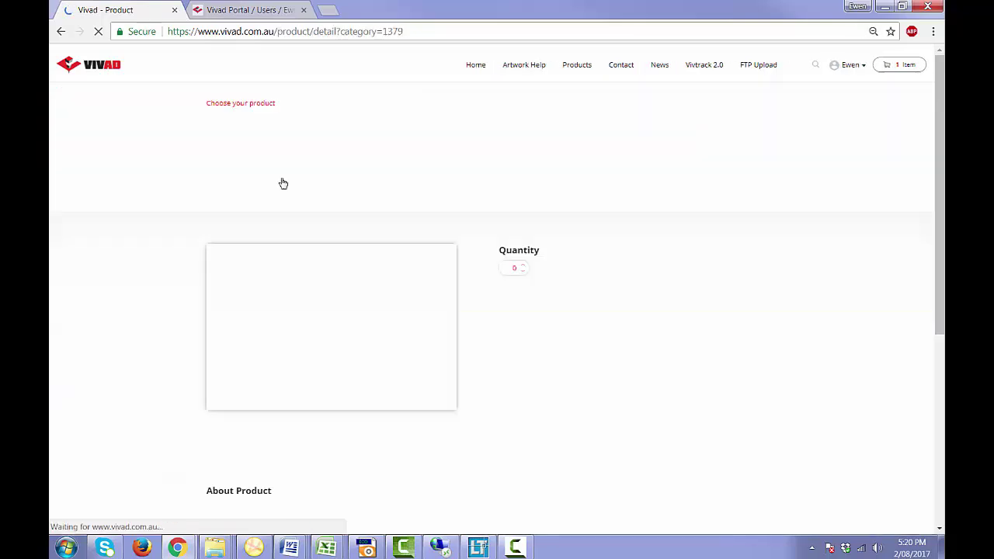
click(319, 180)
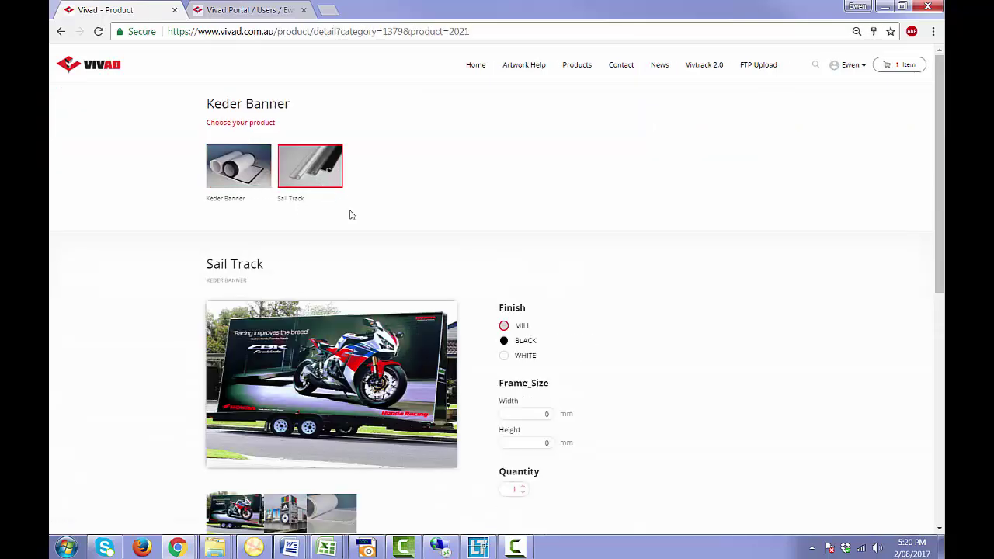
click(522, 345)
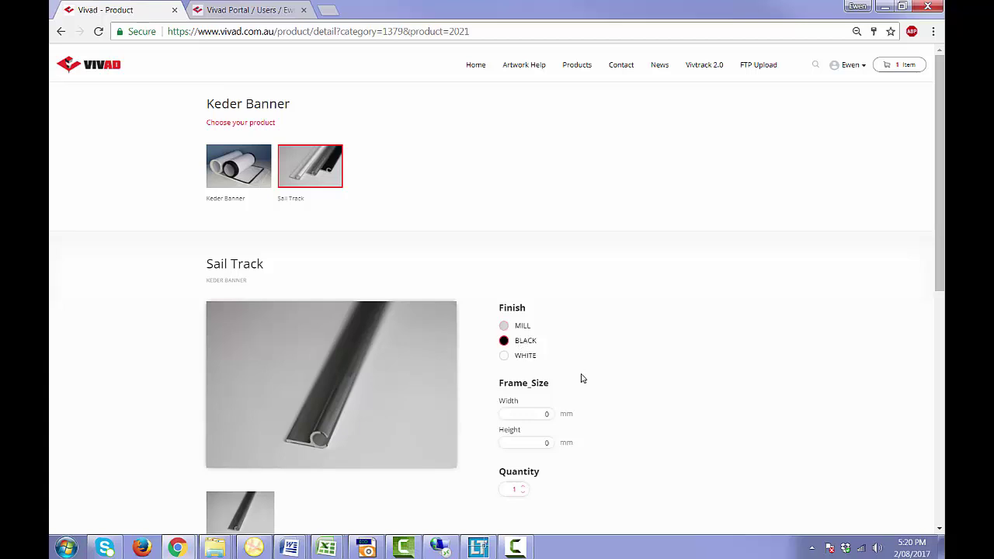
Set the Sail Track frame size to 5000 mm wide by 2400 mm high and add it to the cart.
click(548, 416)
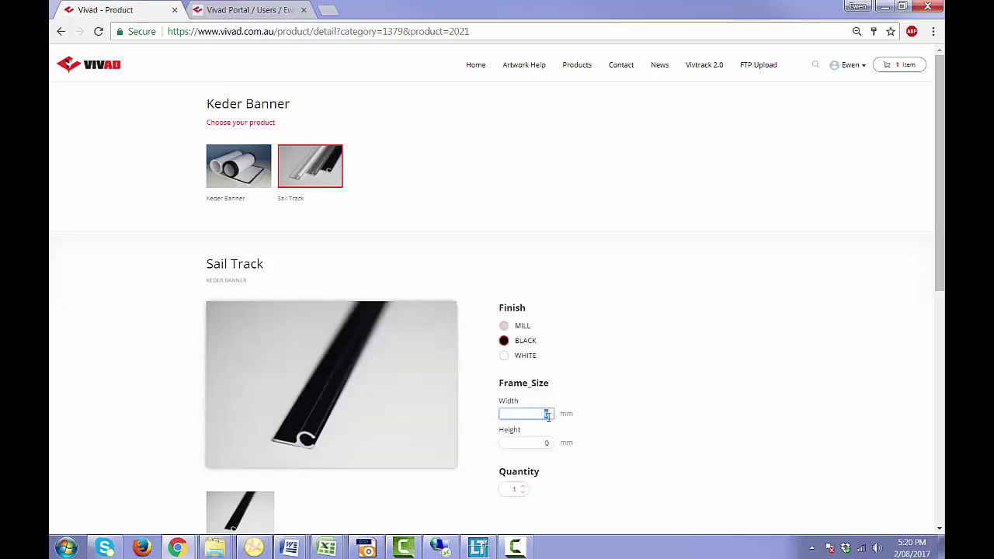
key(Tab)
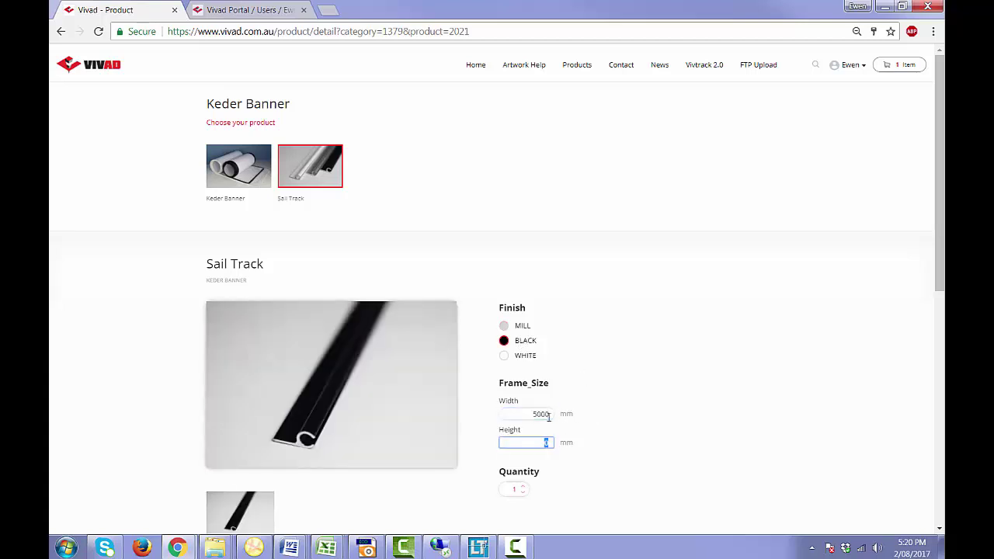
text(2400)
key(Tab)
scroll(599, 428, down, 3)
click(699, 449)
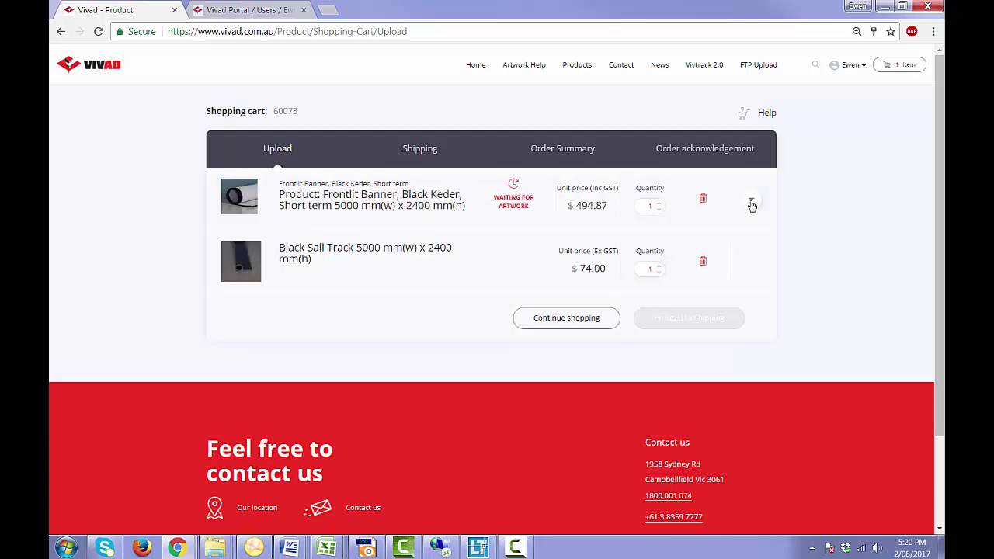
Upload the Keder_Banner_5000x2400 artwork to the frontlit banner item and expand its preflight details.
click(750, 202)
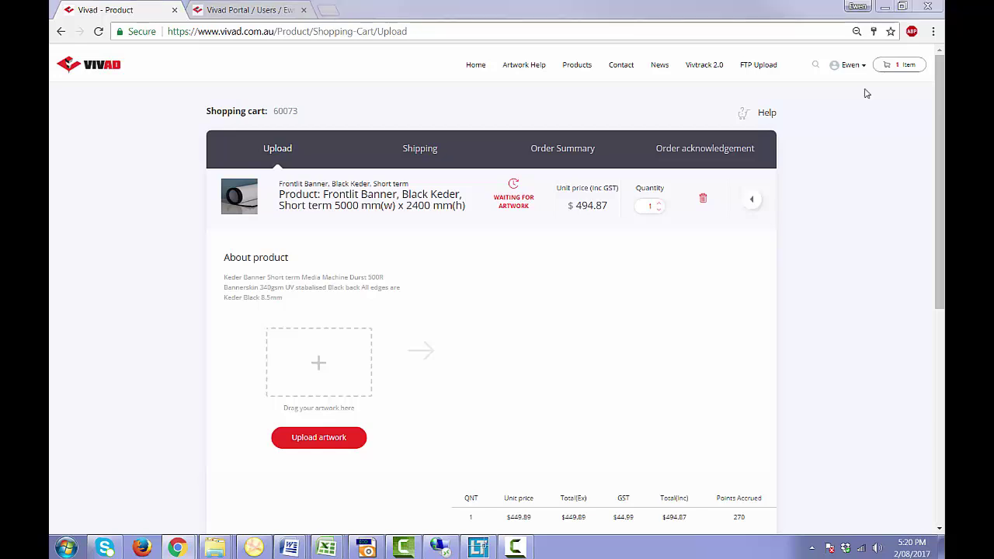
drag(863, 91, 324, 362)
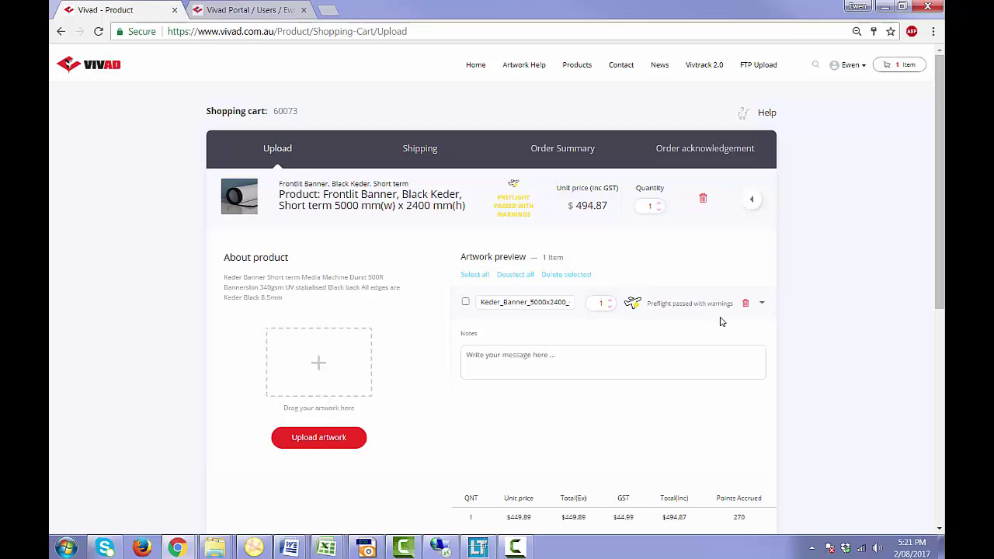
scroll(722, 321, down, 1)
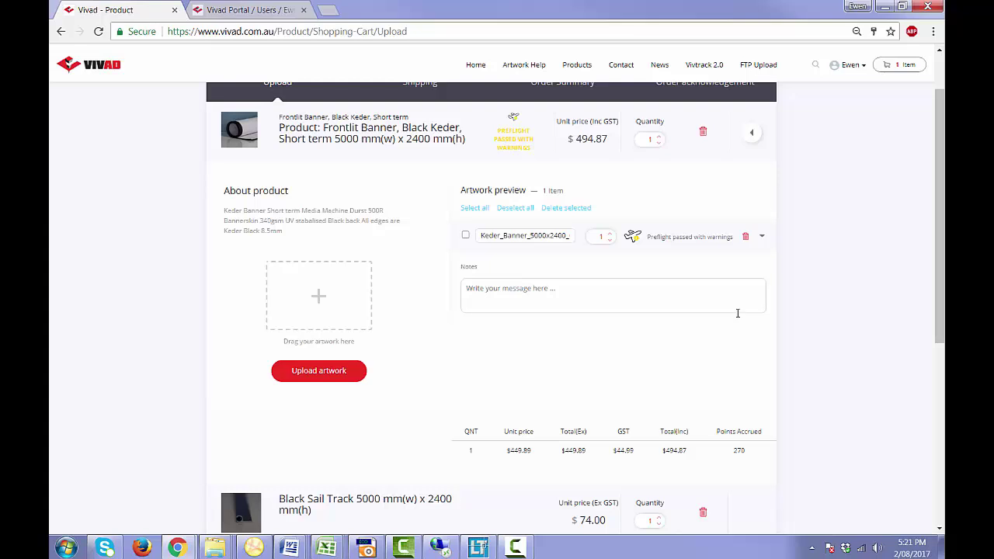
click(763, 239)
Review the artwork's preflight results, highlighting the two resolution warnings' viewing distances and the trimbox size information.
scroll(740, 292, down, 1)
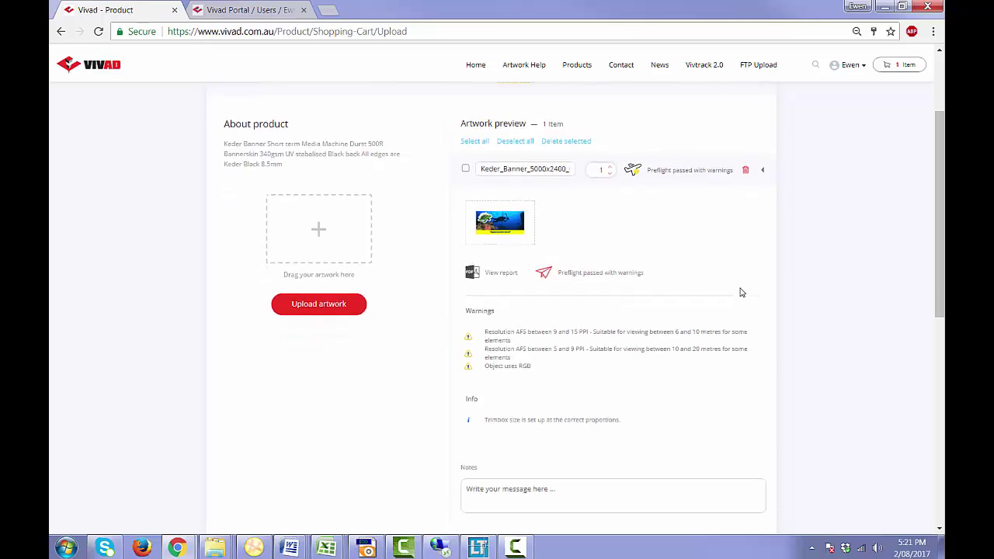
scroll(741, 292, down, 2)
scroll(741, 293, up, 1)
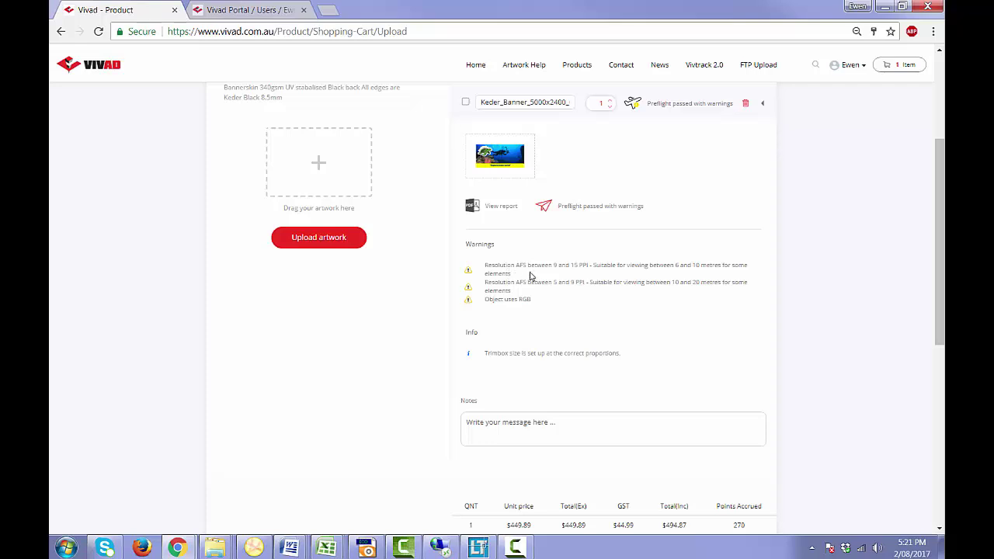
drag(548, 265, 665, 267)
click(691, 268)
drag(553, 282, 721, 284)
click(671, 313)
drag(485, 354, 682, 359)
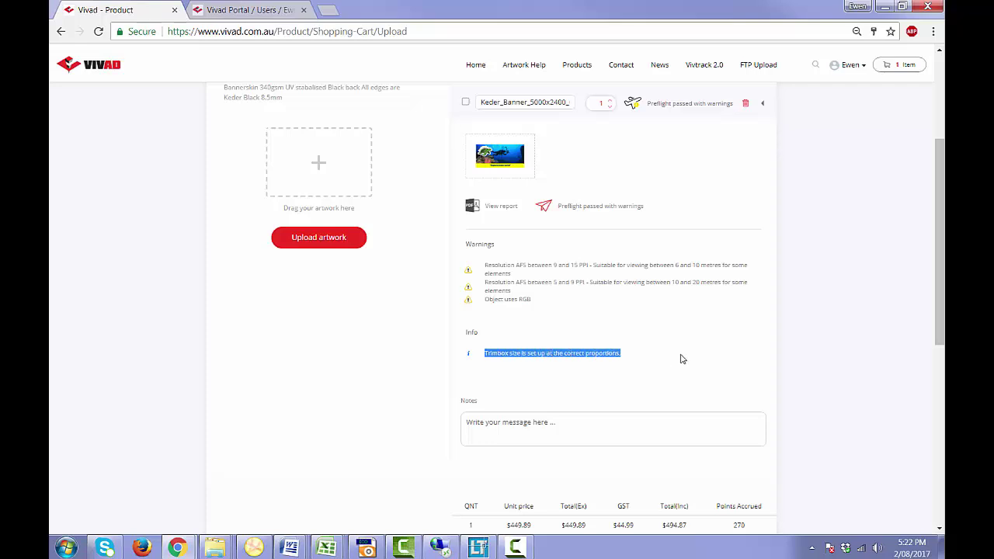
click(681, 358)
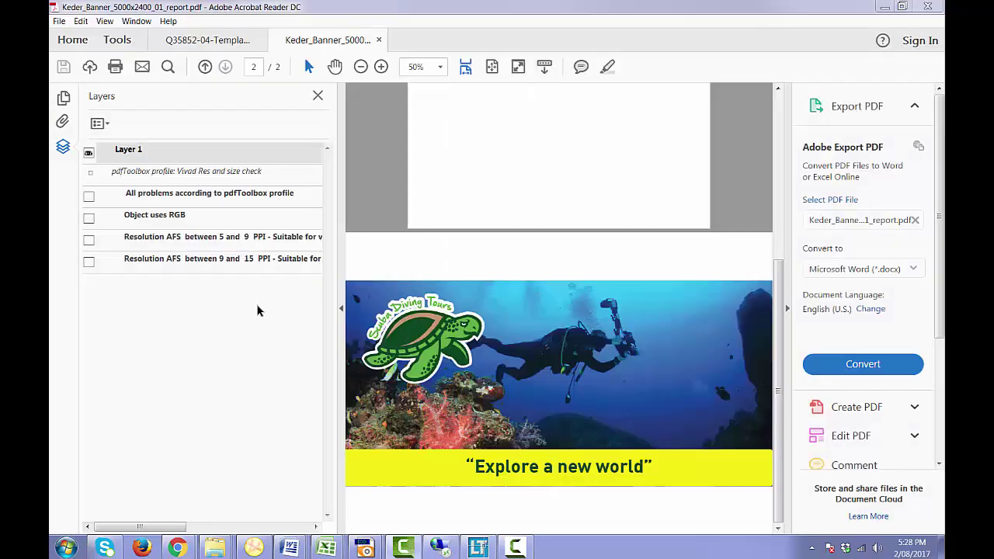
In the Acrobat Reader preflight report, toggle the 5 to 9 PPI and 9 to 15 PPI warning layers to locate affected elements, and return to the cart.
click(89, 241)
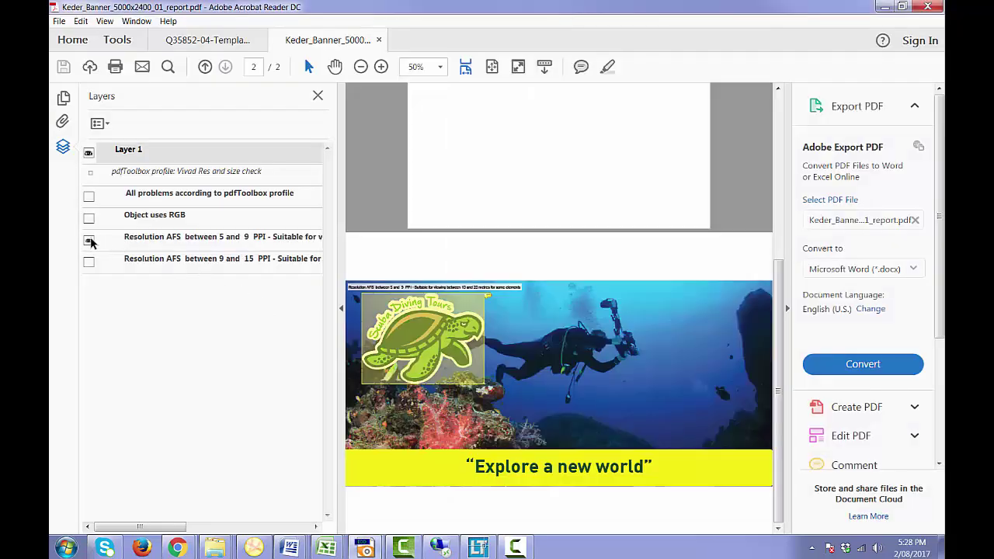
click(89, 241)
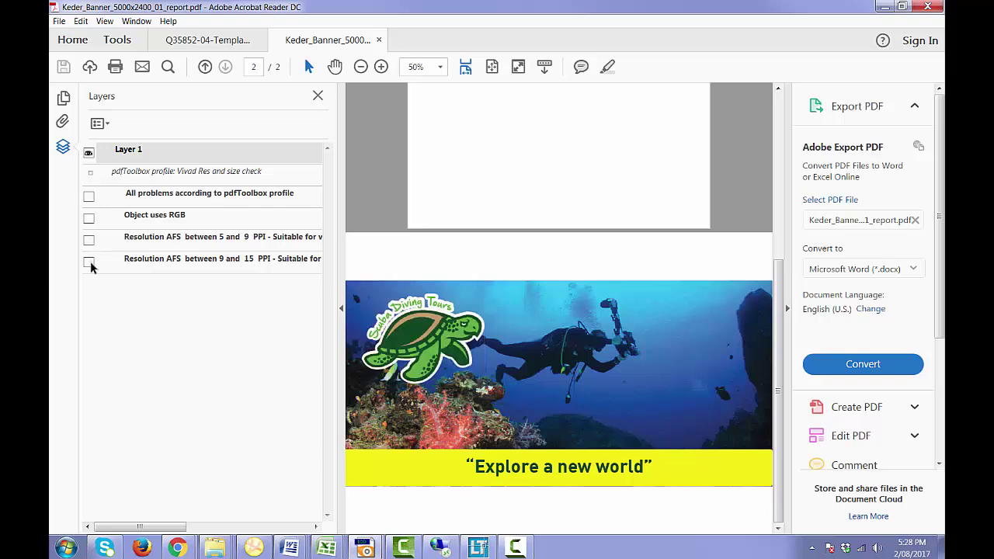
click(90, 264)
click(89, 264)
click(88, 241)
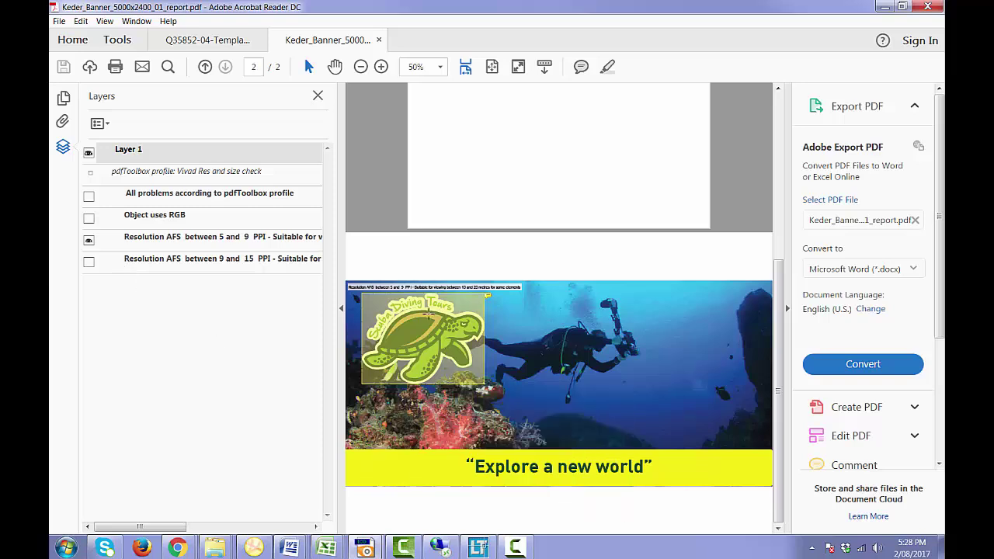
mouse_move(405, 381)
click(885, 6)
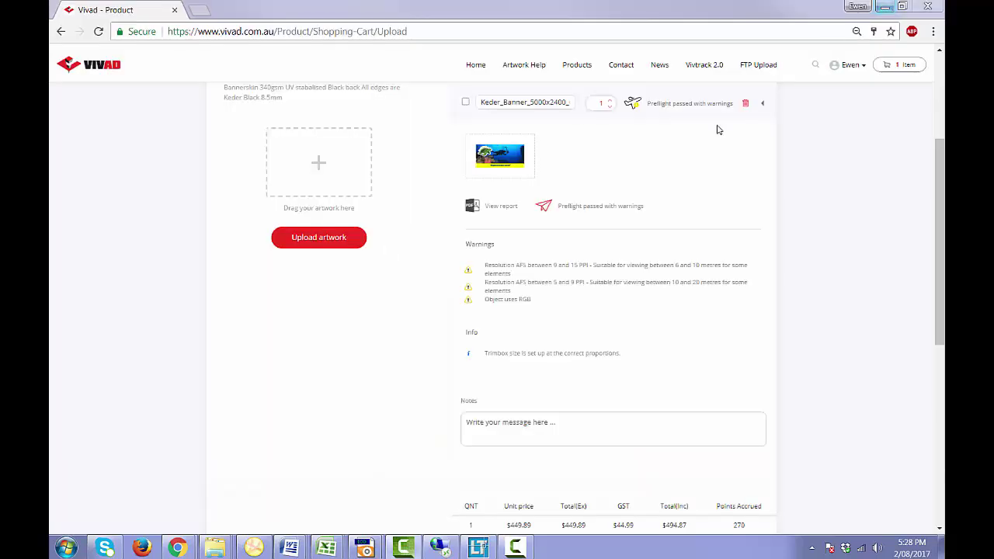
View the enlarged preview of the uploaded banner artwork and close it.
click(512, 167)
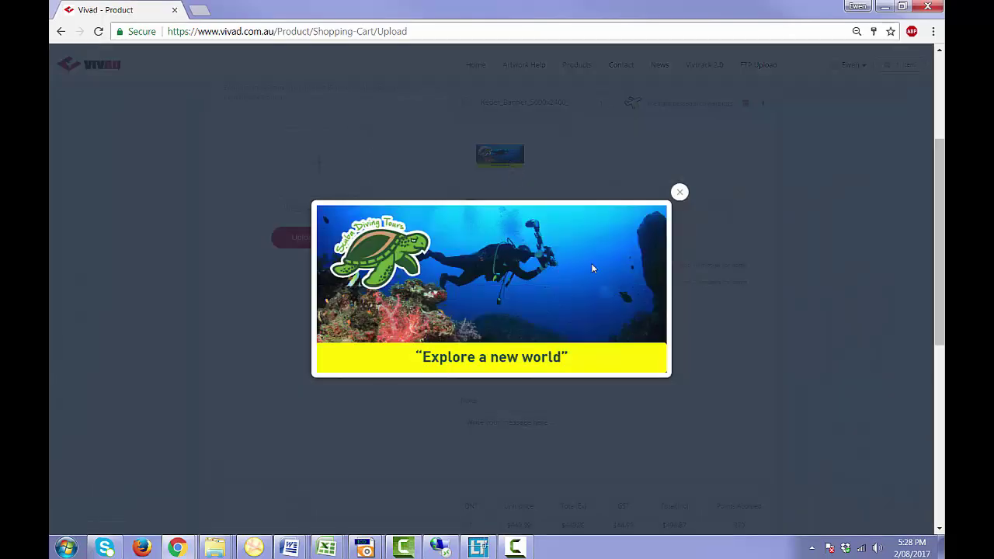
click(679, 192)
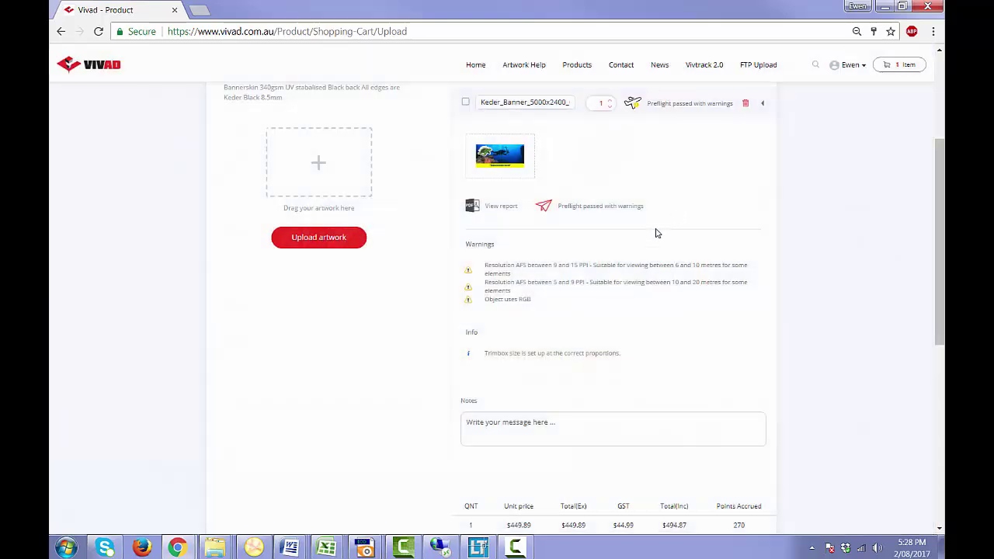
Replace the uploaded artwork's name with Scuba.
scroll(531, 182, up, 2)
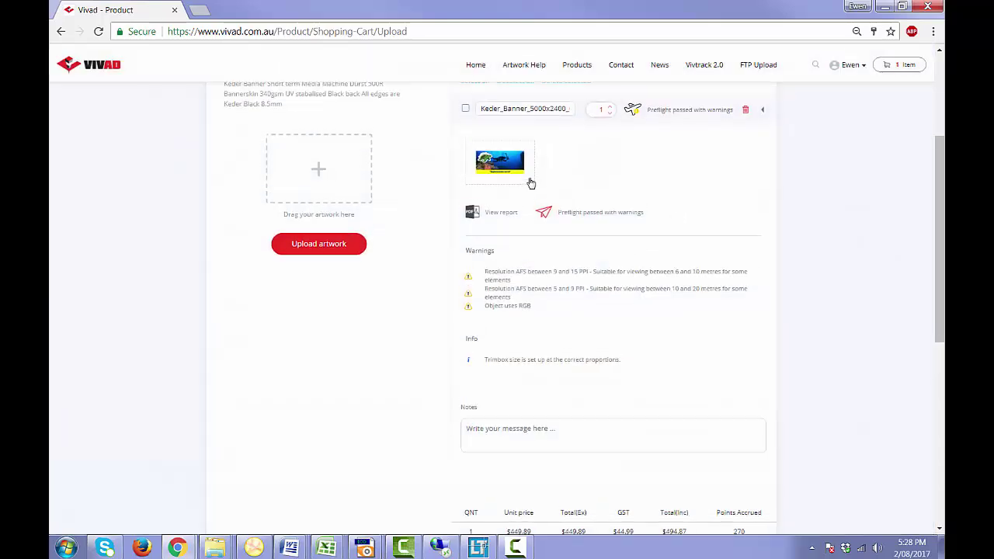
click(541, 235)
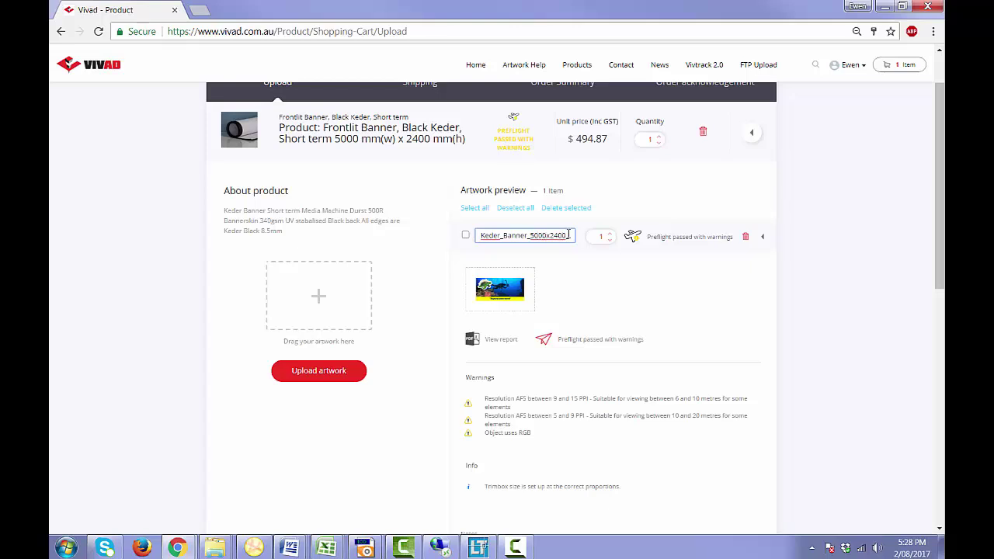
drag(557, 235, 427, 241)
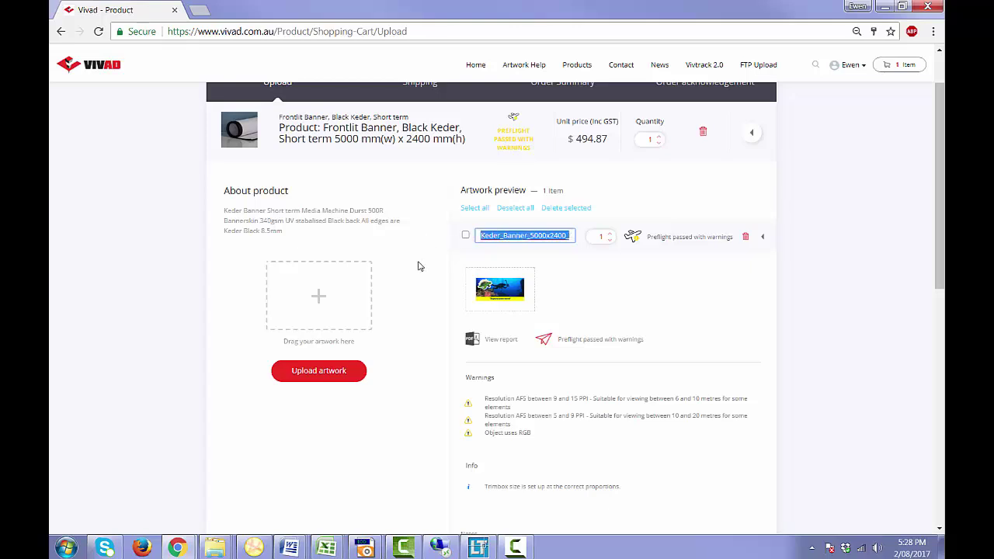
text(5101)
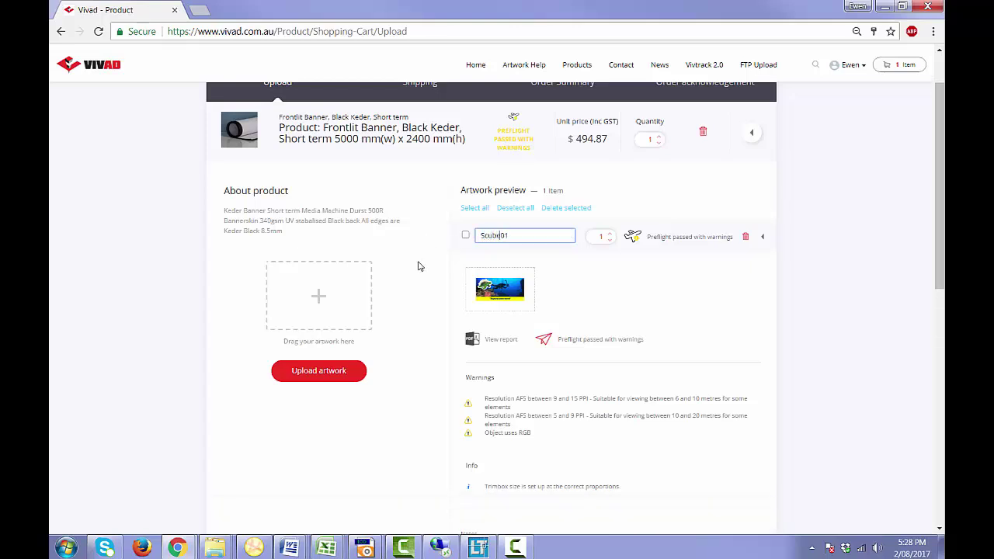
key(BackSpace)
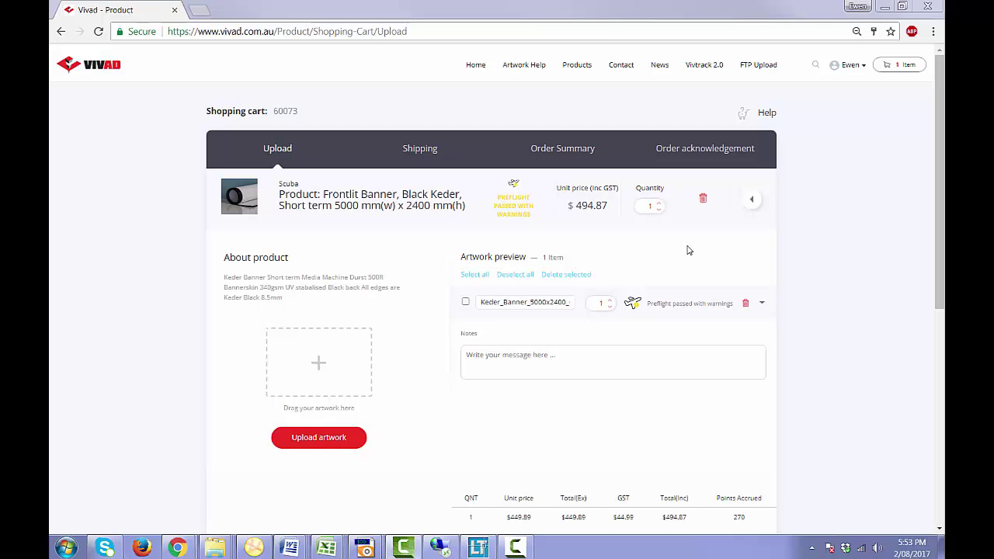
Raise both the artwork quantity and the frontlit banner's item quantity to 3 so that they match.
click(610, 300)
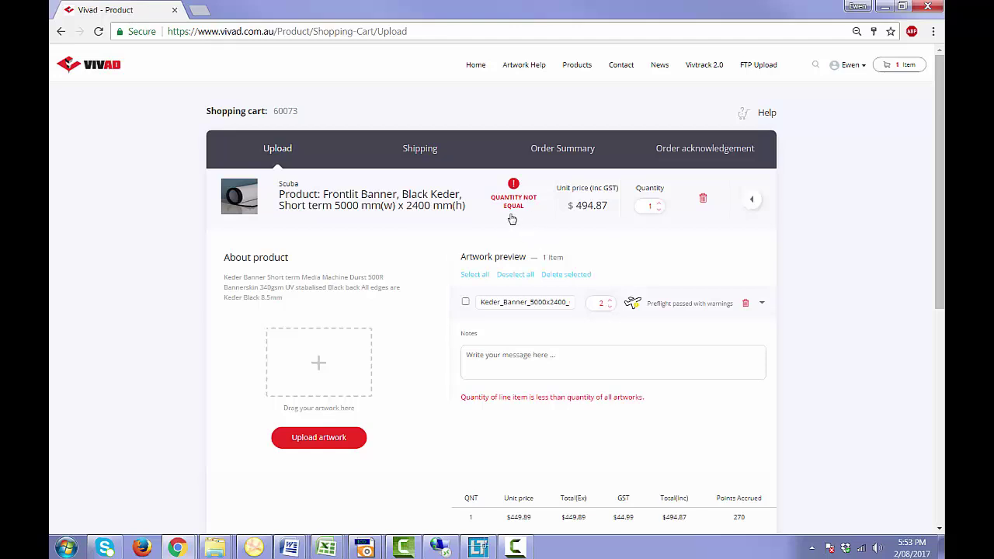
click(660, 204)
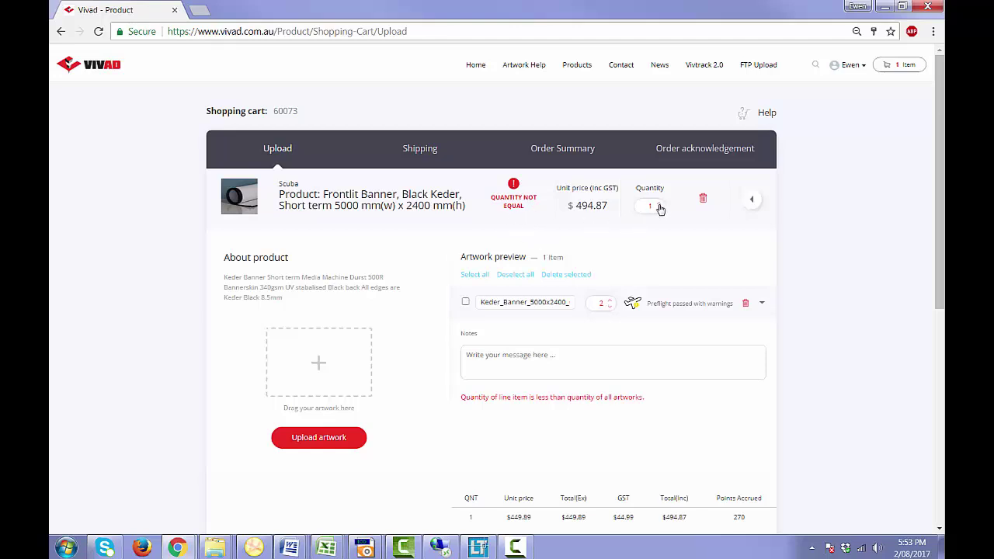
click(610, 300)
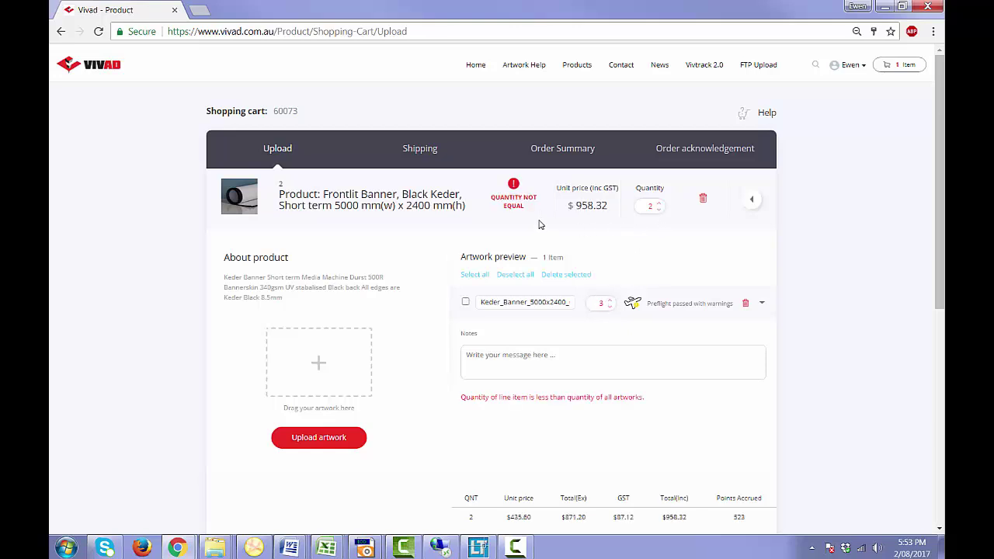
click(659, 203)
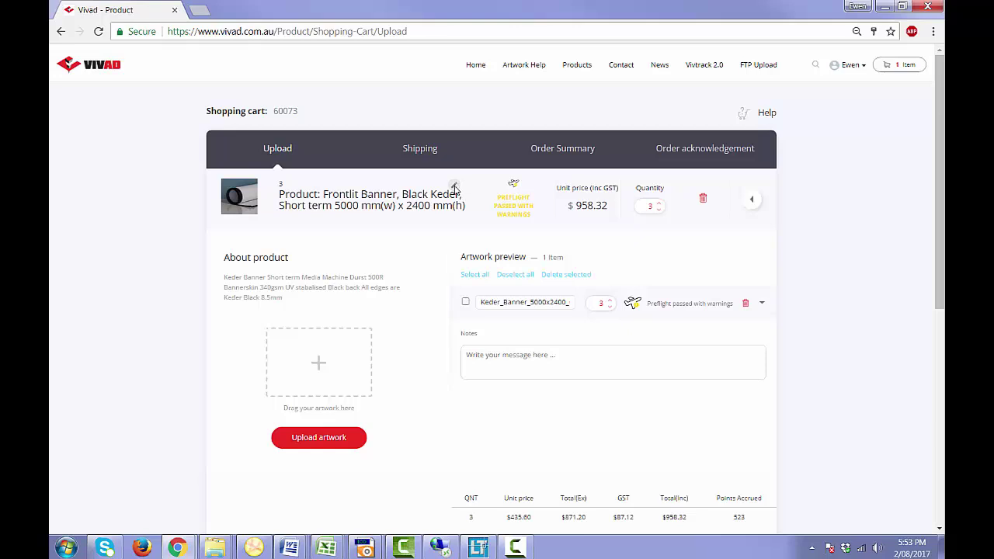
Rename the frontlit banner's cart item as Scuba.
click(453, 185)
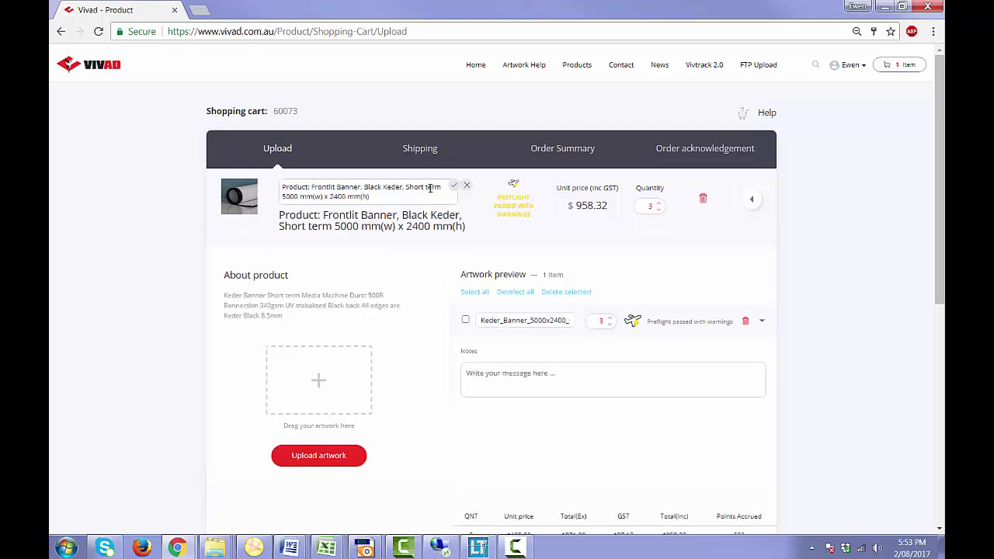
drag(390, 196, 251, 190)
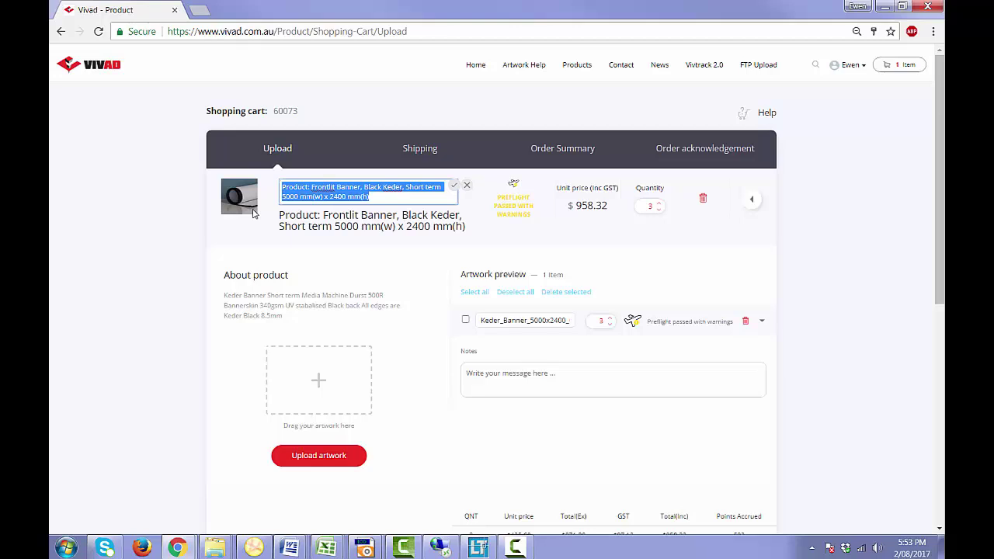
text(50)
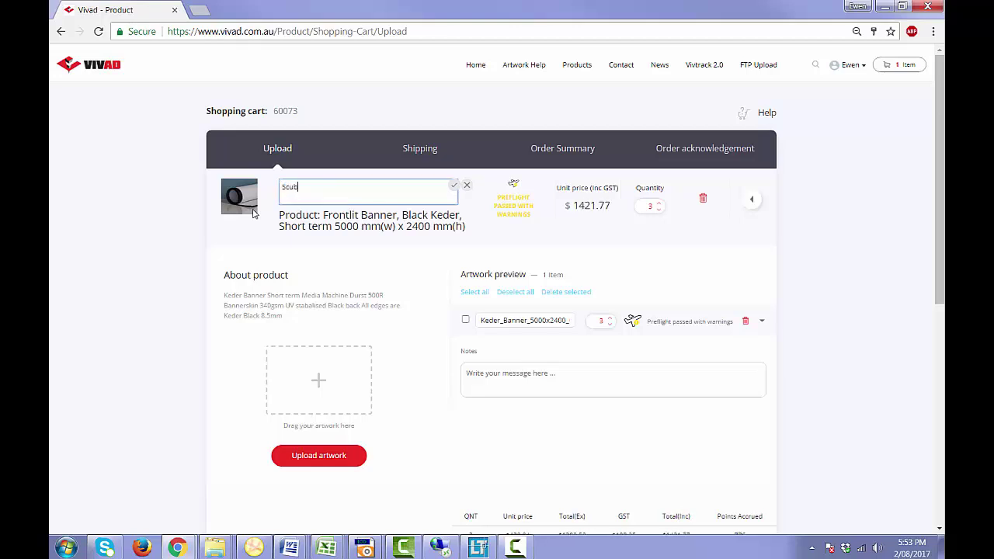
click(454, 185)
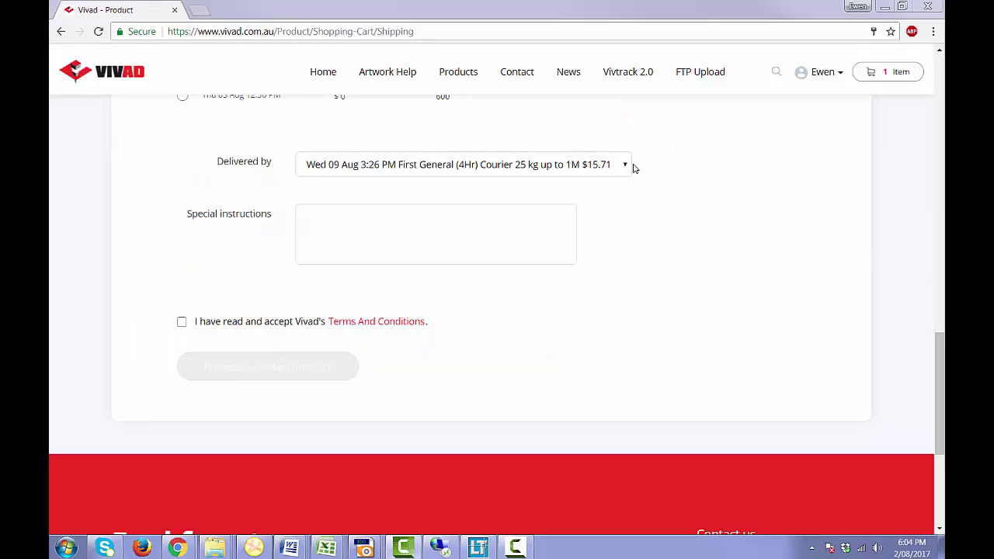
Open the courier delivery options on the shipping page.
click(624, 166)
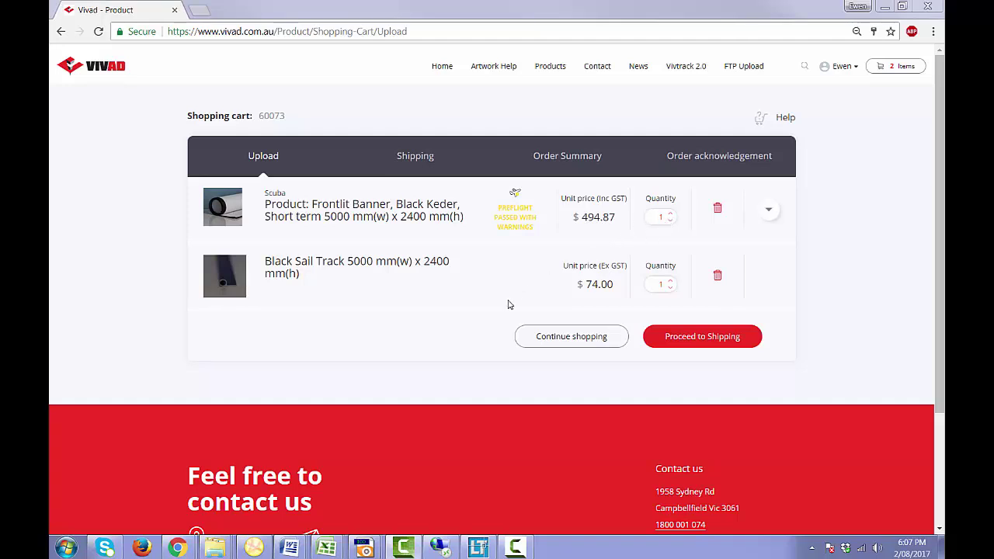
click(708, 339)
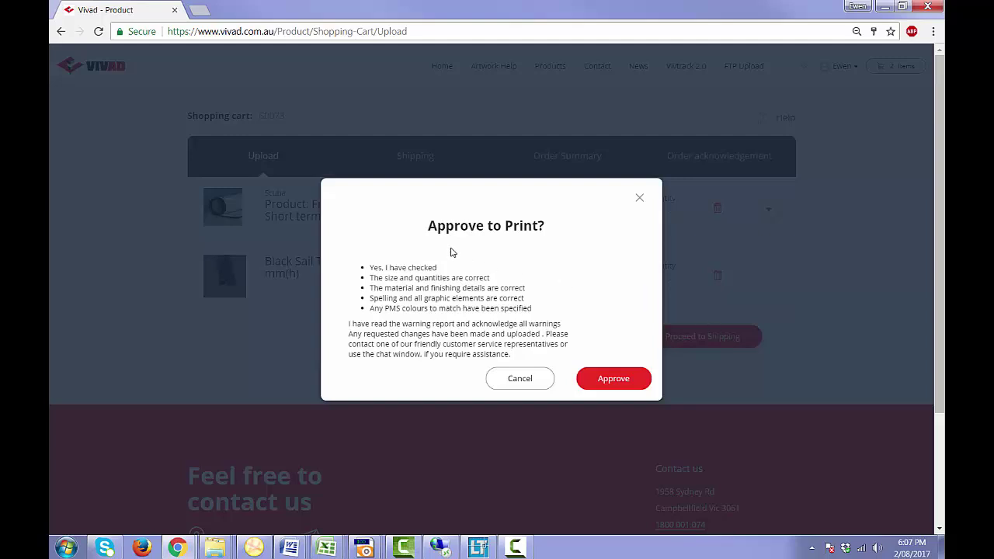
click(502, 387)
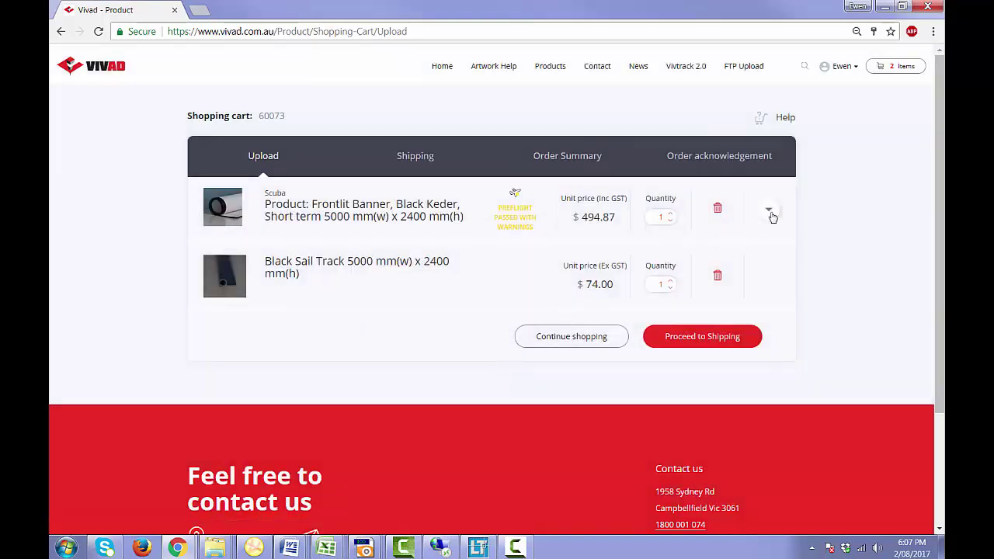
click(734, 236)
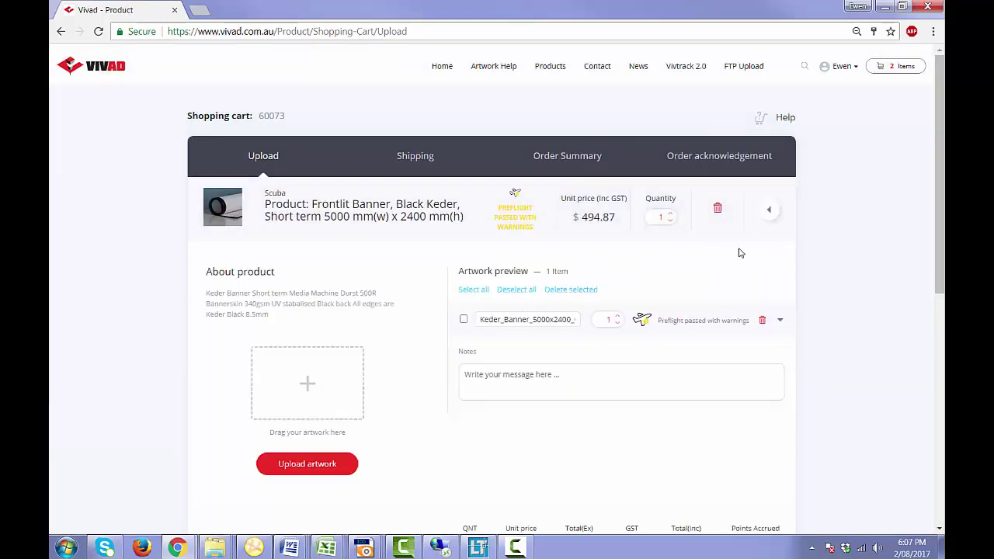
click(769, 213)
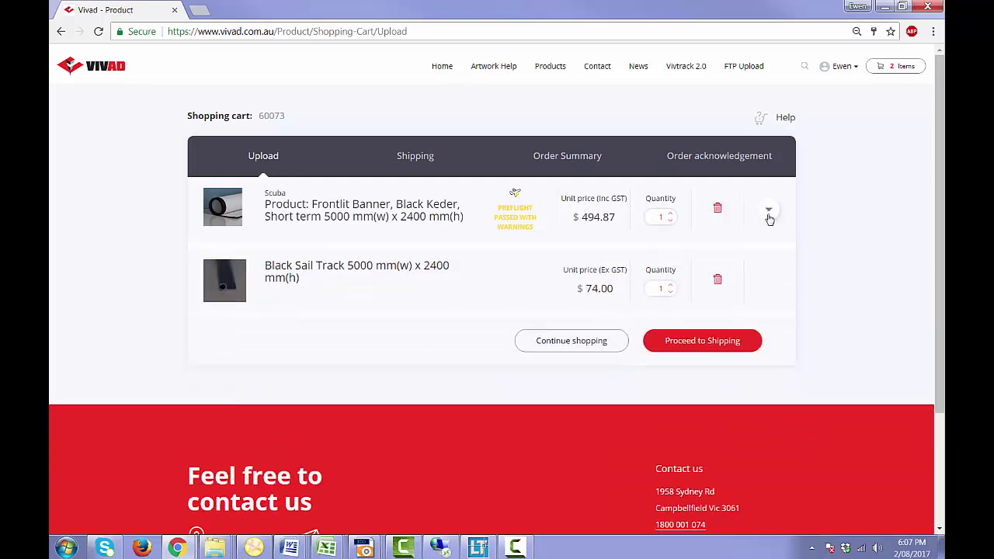
Approve the artwork to print, proceeding to shipping, and fill in the purchase order number.
click(710, 344)
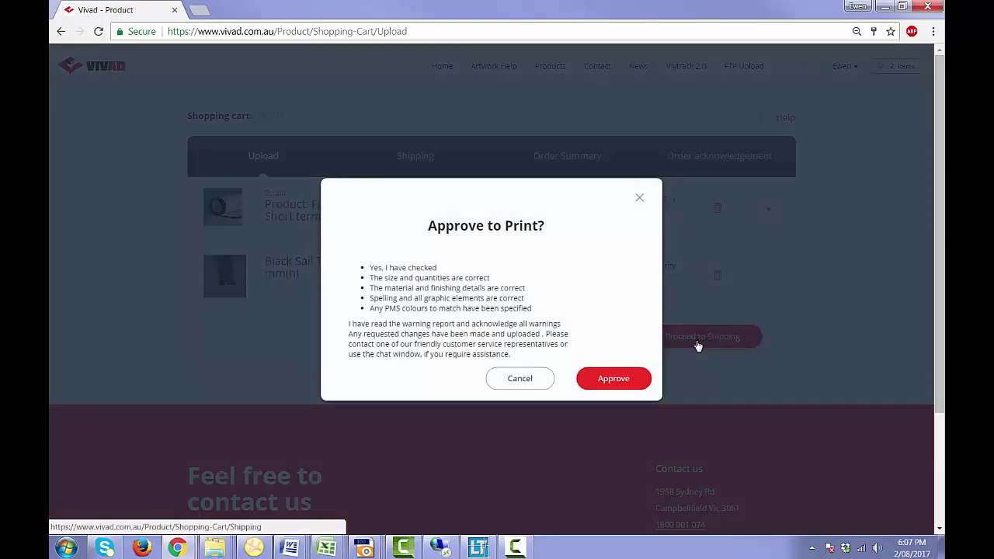
click(634, 379)
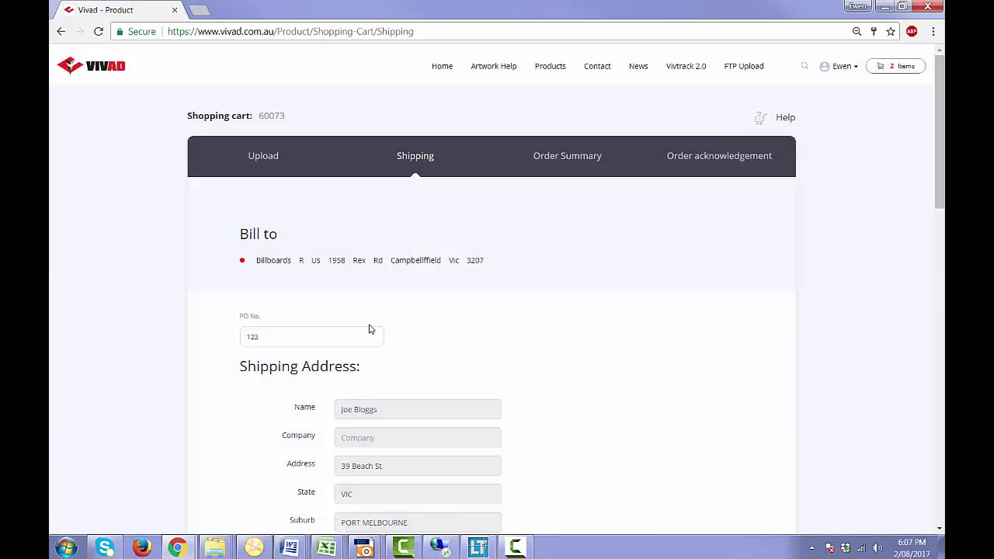
click(333, 333)
Turn redeeming print points for rush rates off and on again to compare the rush surcharges.
scroll(384, 323, down, 3)
scroll(404, 323, down, 1)
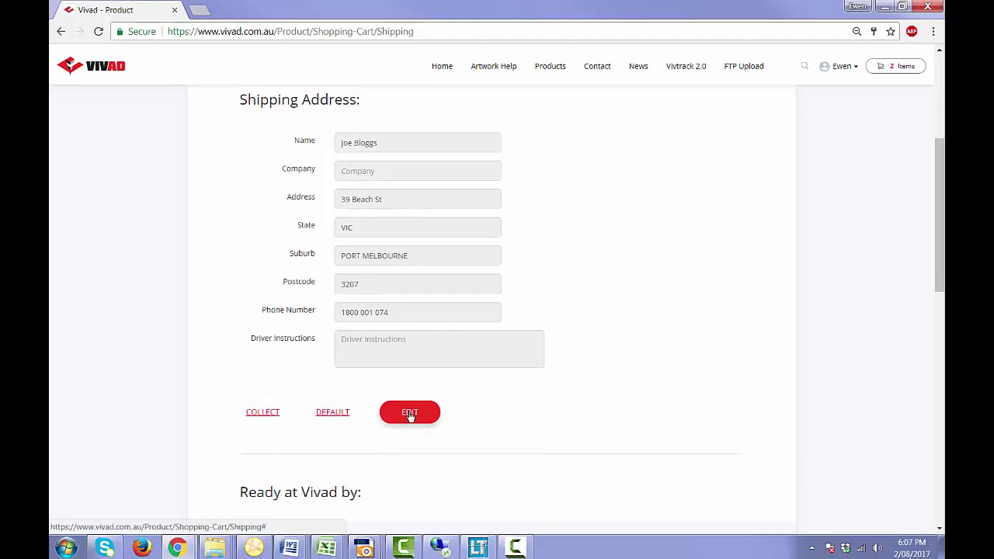
scroll(468, 415, down, 3)
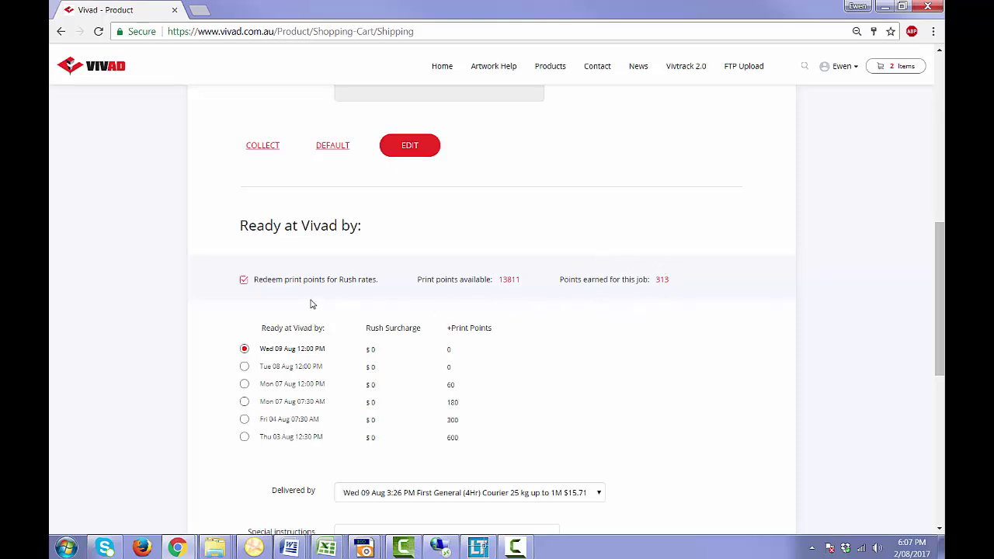
click(244, 282)
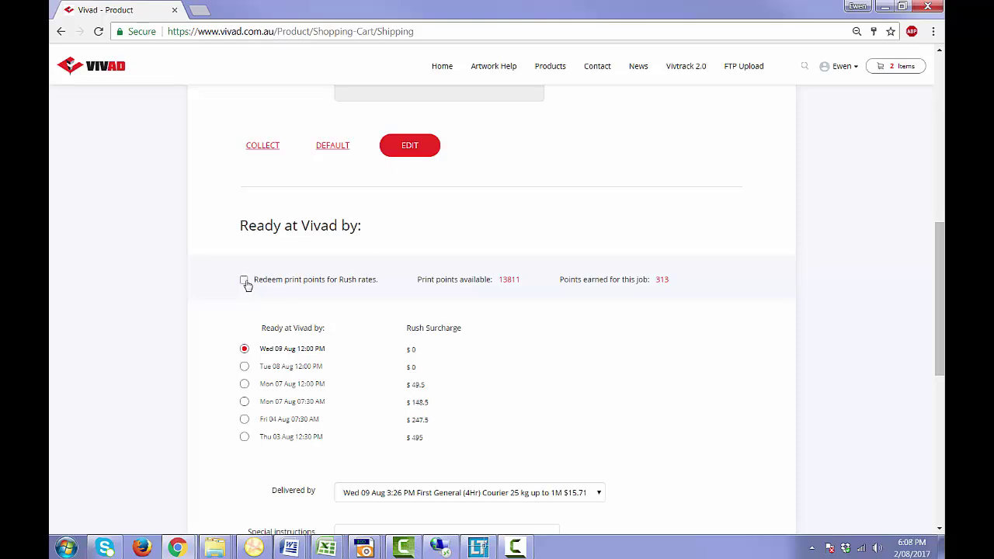
click(245, 281)
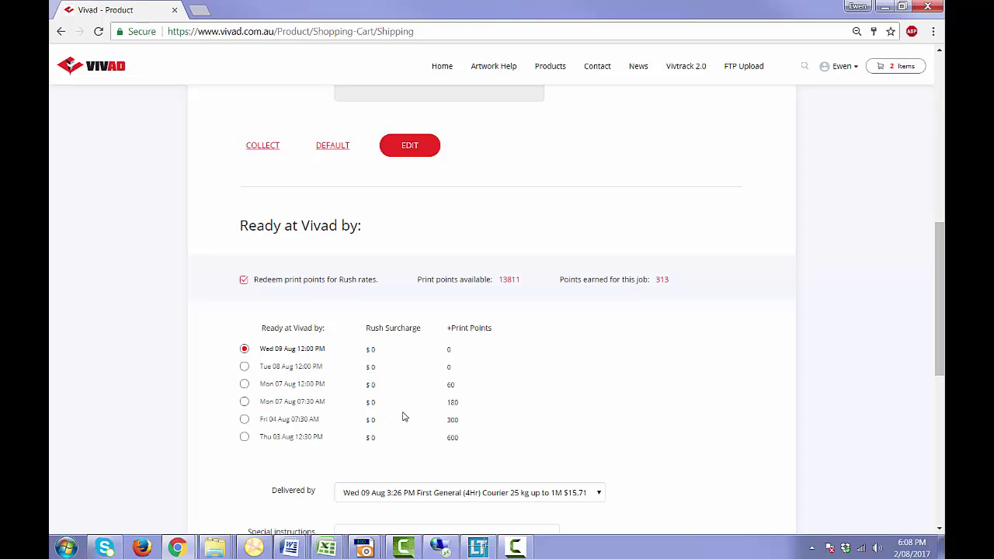
Try the earlier ready-by times through Thu 03 Aug 12:30 PM and return to Wed 09 Aug 12:00 PM.
scroll(525, 317, down, 2)
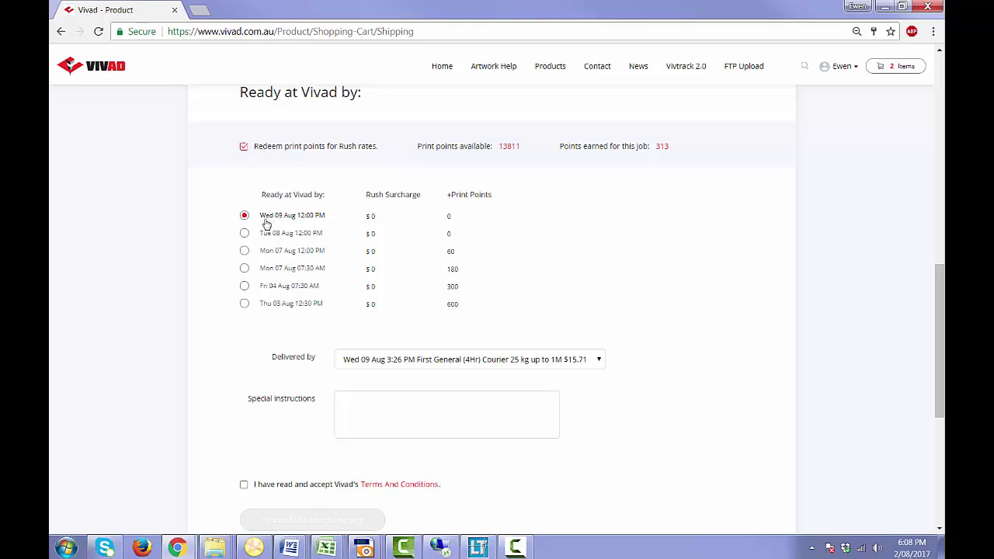
click(247, 234)
click(246, 250)
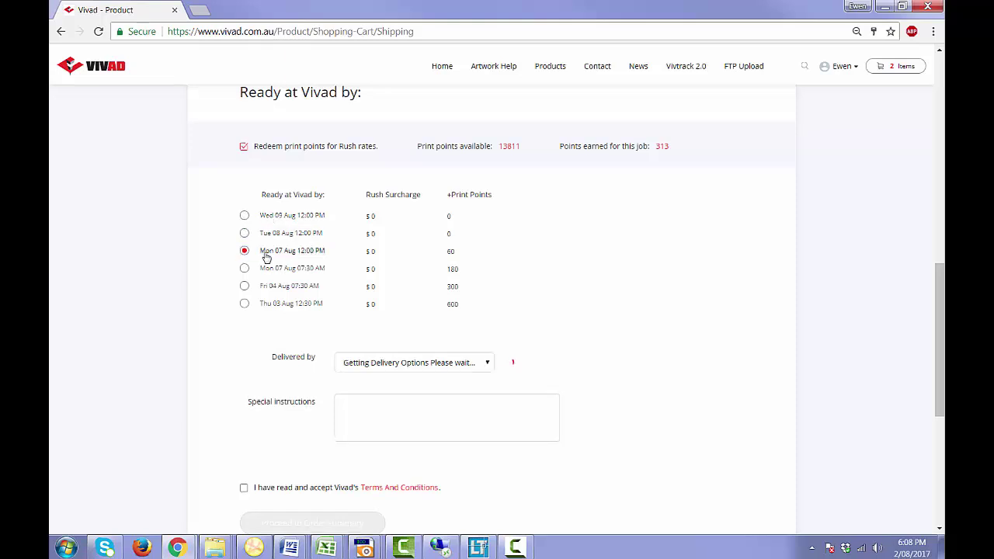
click(275, 269)
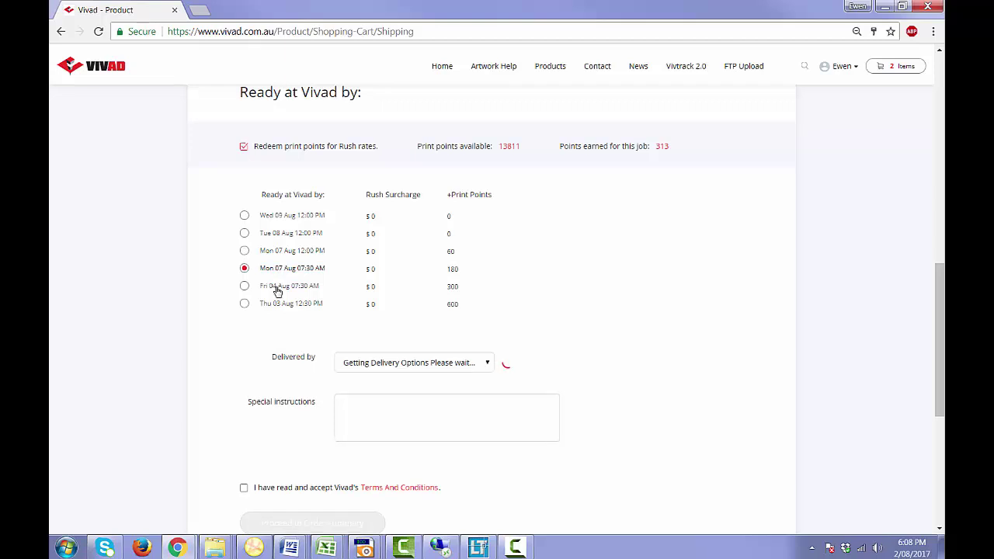
click(277, 287)
click(281, 306)
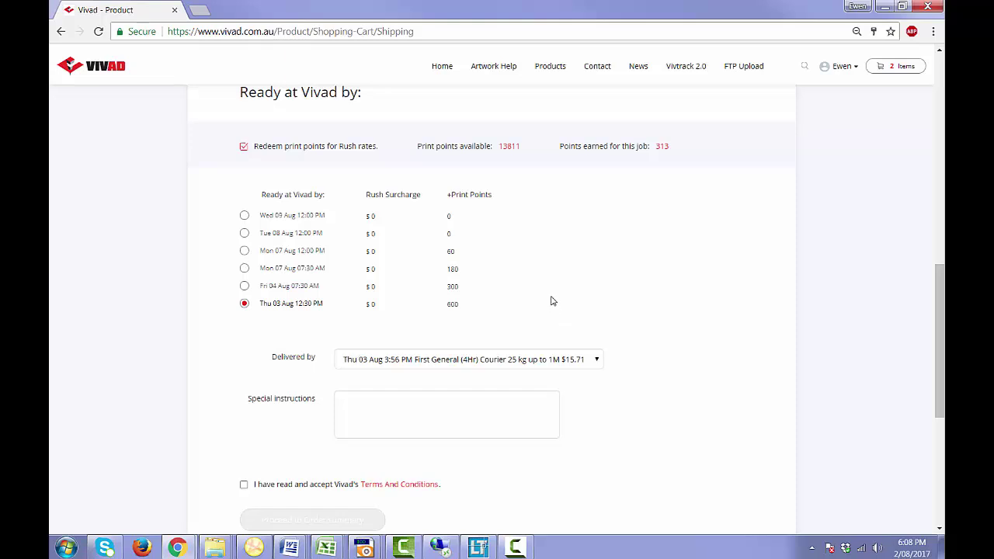
click(245, 219)
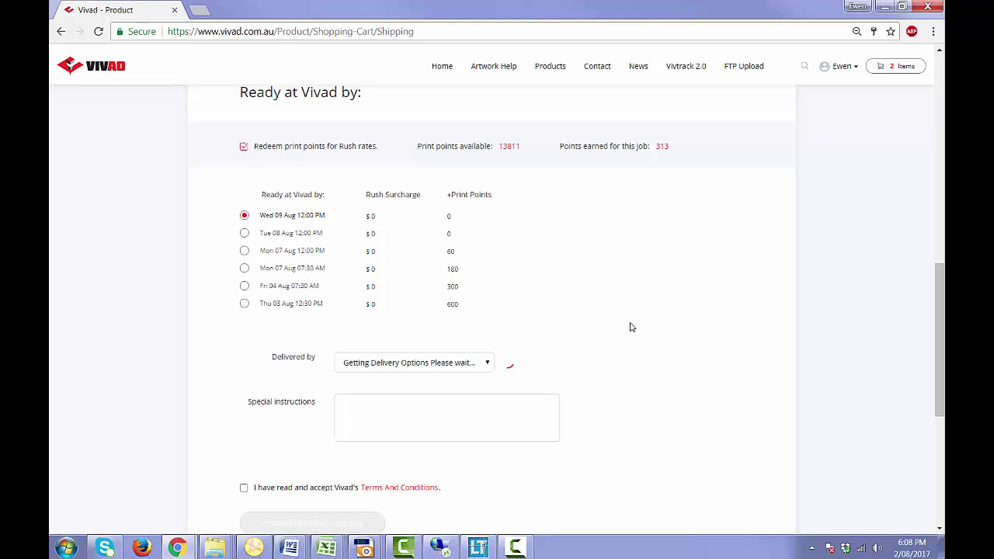
Choose Thu 10 Aug 5:00 PM Direct Freight Road at $19.12 as the delivery option.
scroll(630, 329, down, 3)
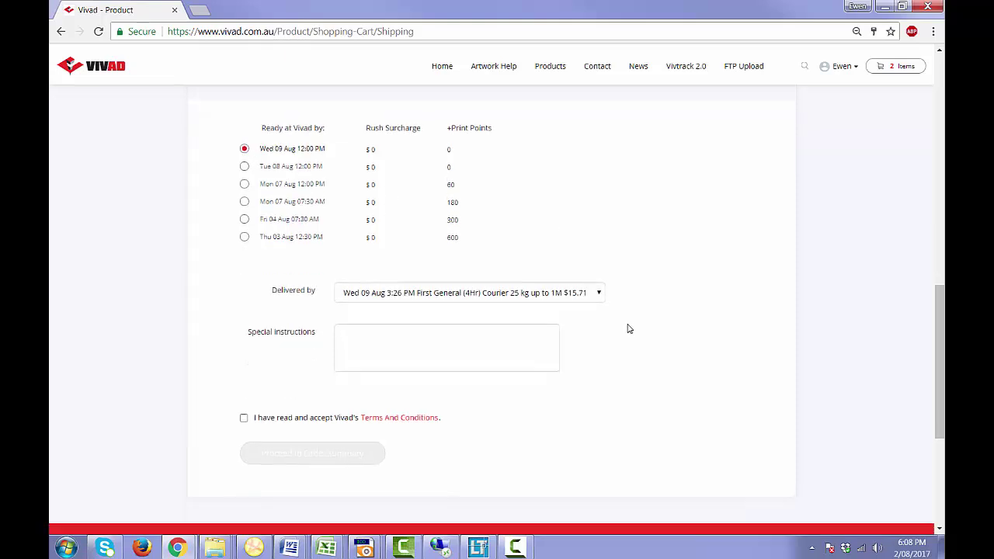
click(600, 228)
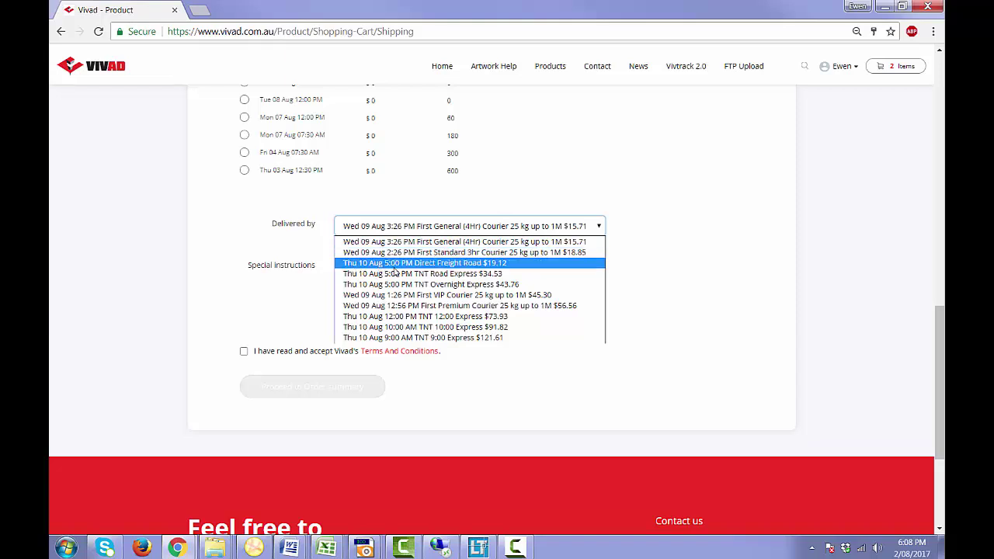
click(455, 264)
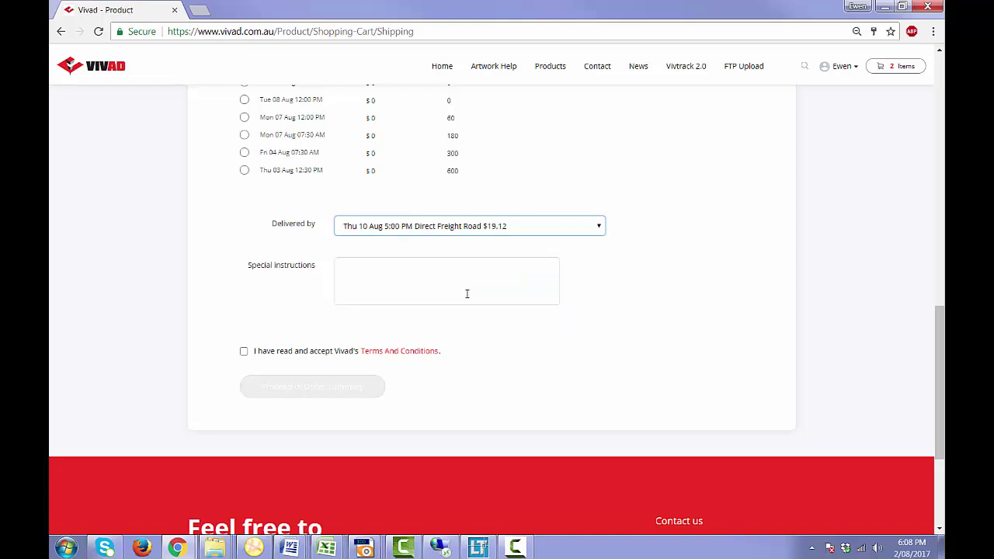
Accept Vivad's terms and conditions and place the order from the order summary.
click(244, 352)
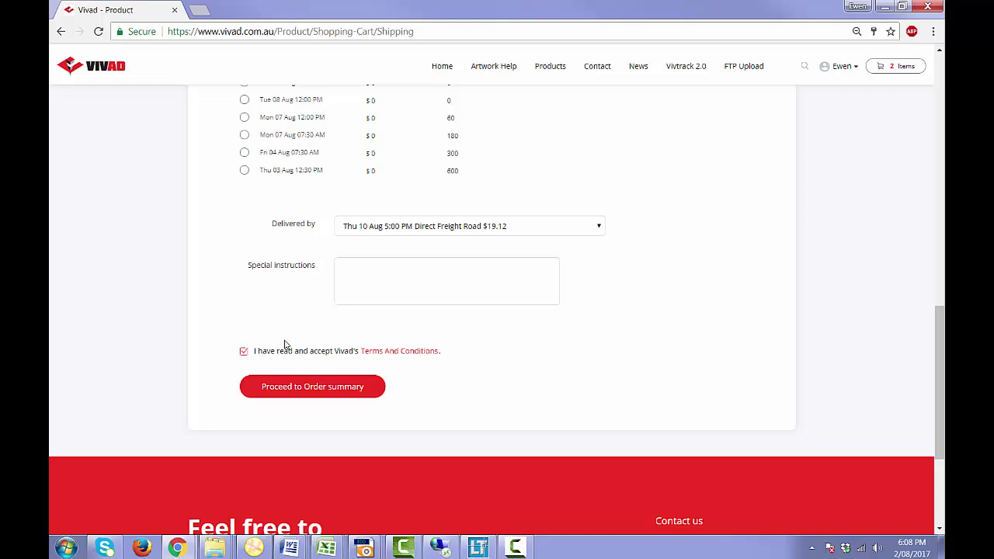
click(365, 388)
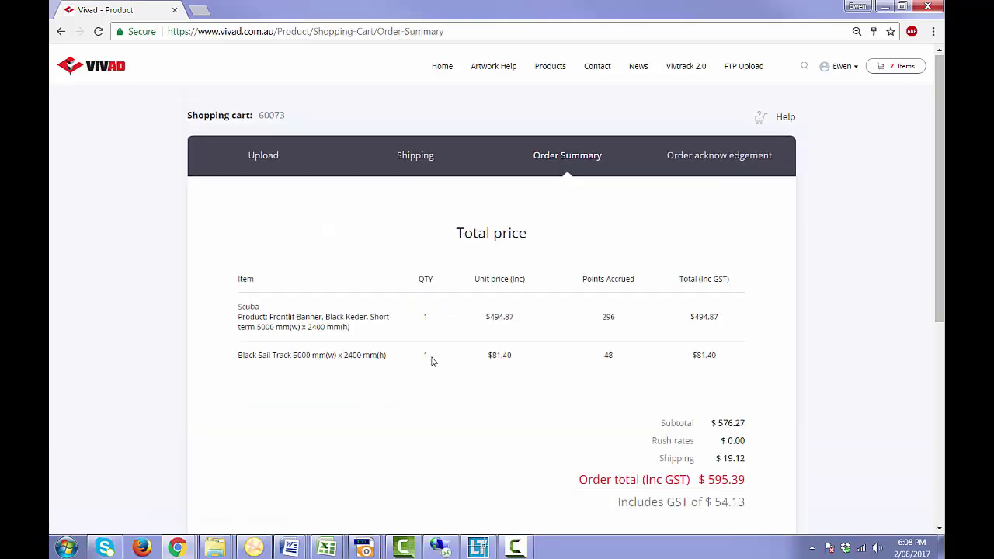
scroll(433, 362, down, 1)
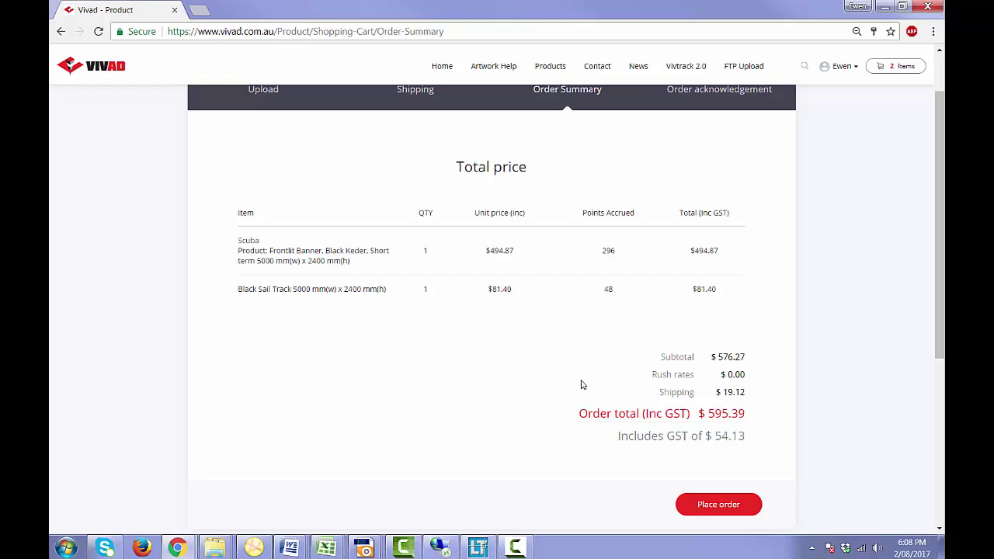
click(719, 505)
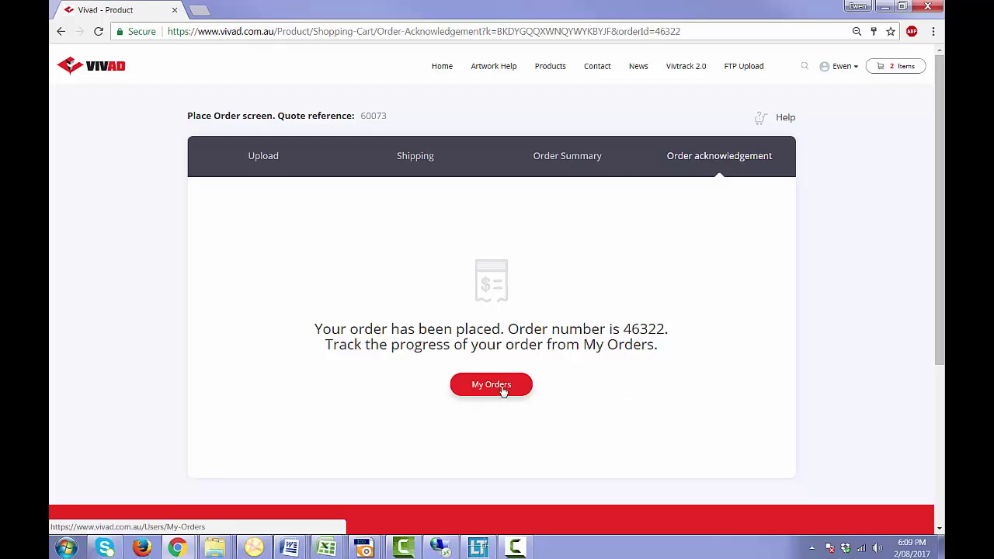
Open My Orders and expand the newly placed Scuba job to view its order details.
click(852, 69)
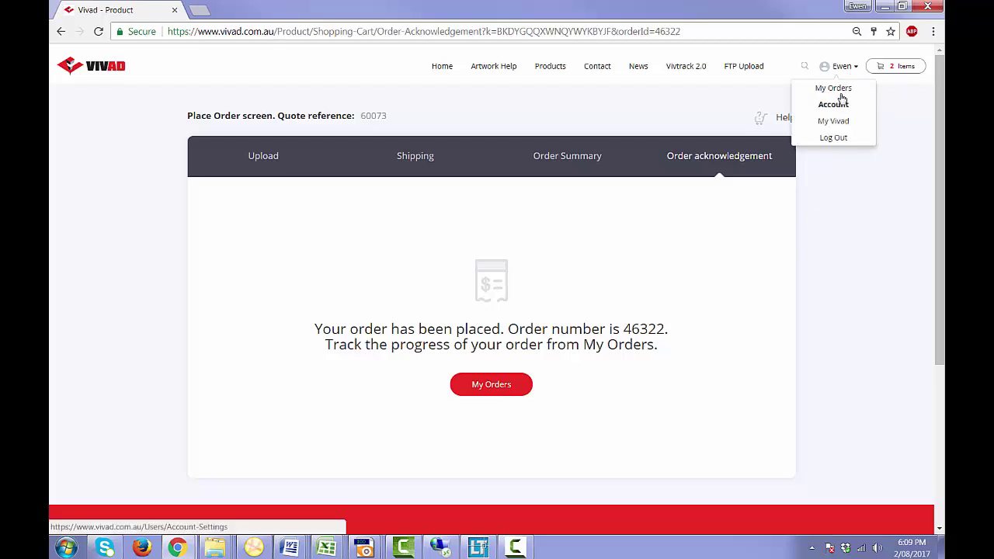
click(839, 90)
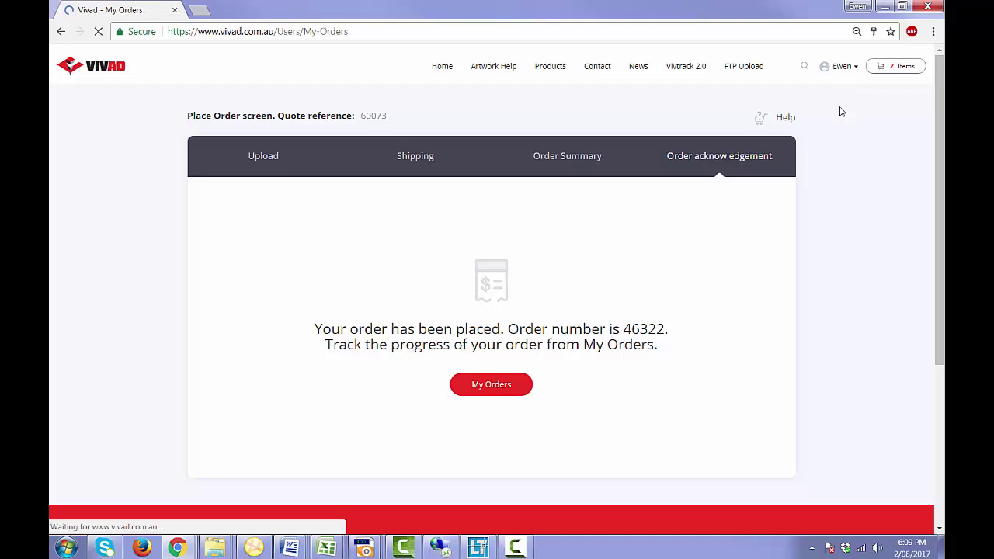
click(769, 265)
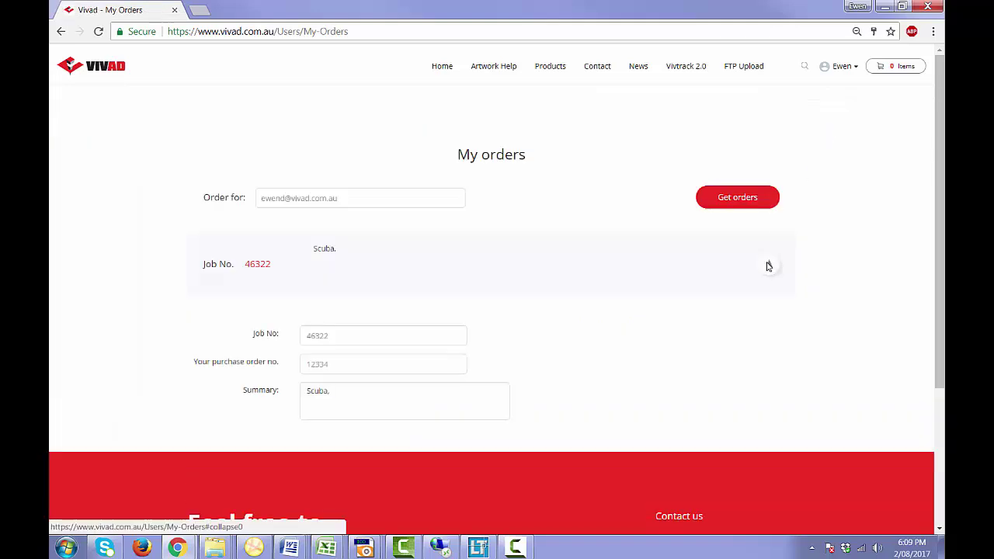
scroll(648, 280, down, 3)
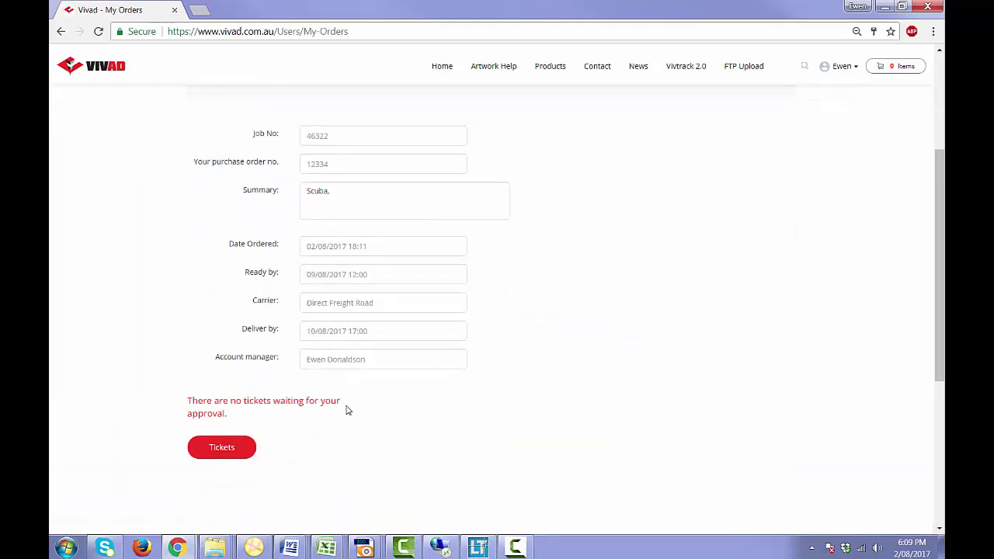
Open the Scuba job's tickets and examine the frontlit banner's approval status and workflow progress.
click(242, 451)
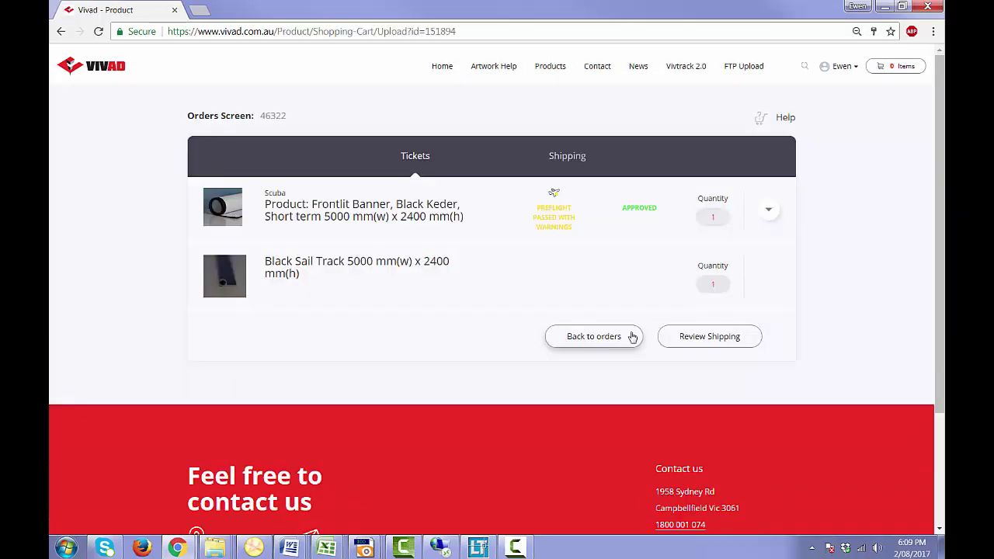
click(772, 212)
scroll(767, 247, down, 2)
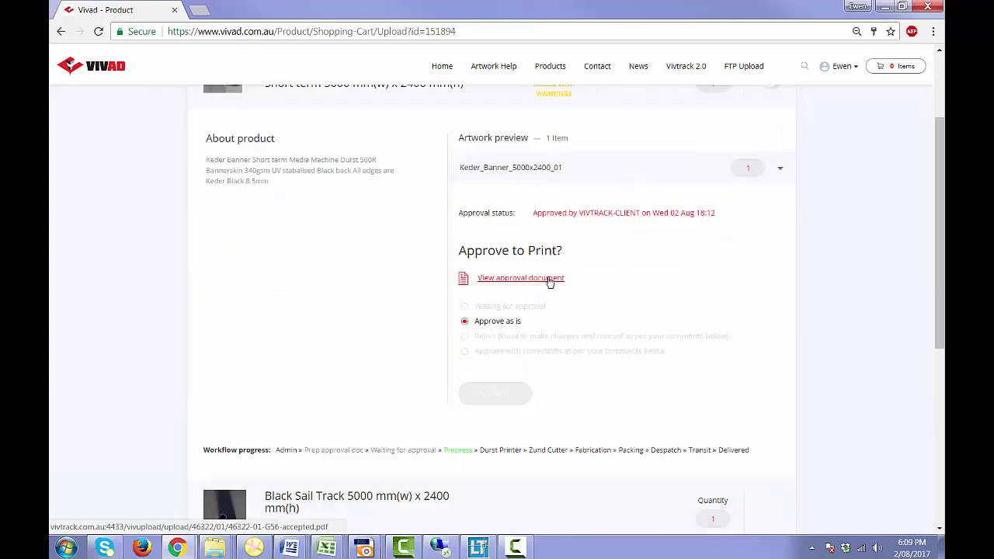
scroll(550, 281, down, 2)
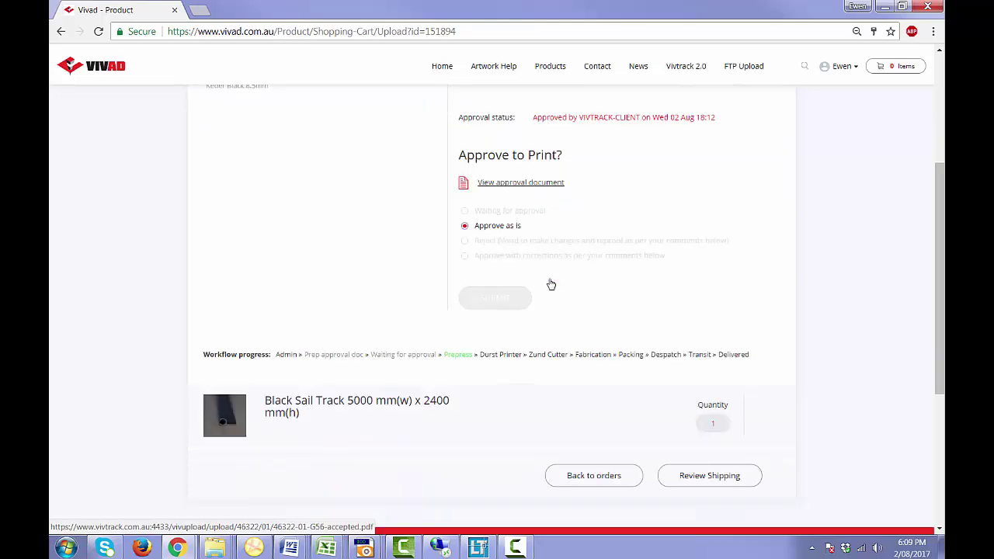
double_click(451, 316)
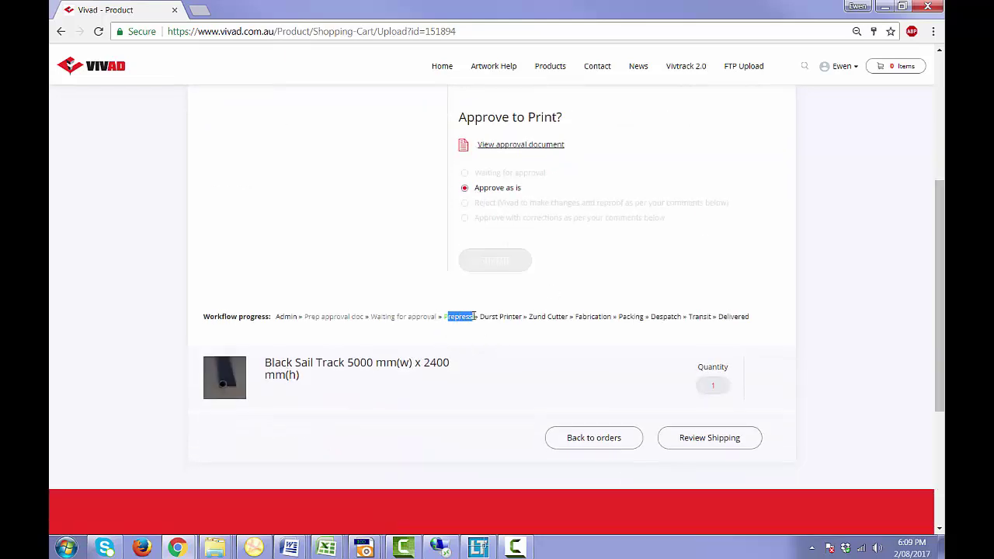
click(445, 316)
drag(444, 316, 475, 317)
click(477, 346)
scroll(495, 341, down, 1)
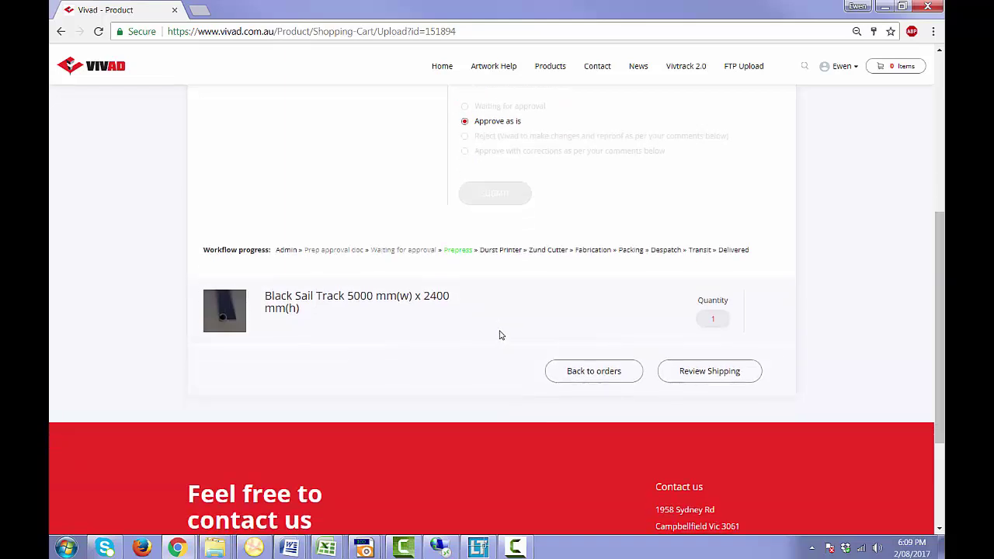
Open the order's shipping review and change the delivery option to Wed 09 Aug 1:26 PM First VIP Courier 25 kg up to 1M $45.30.
click(701, 375)
scroll(598, 342, down, 3)
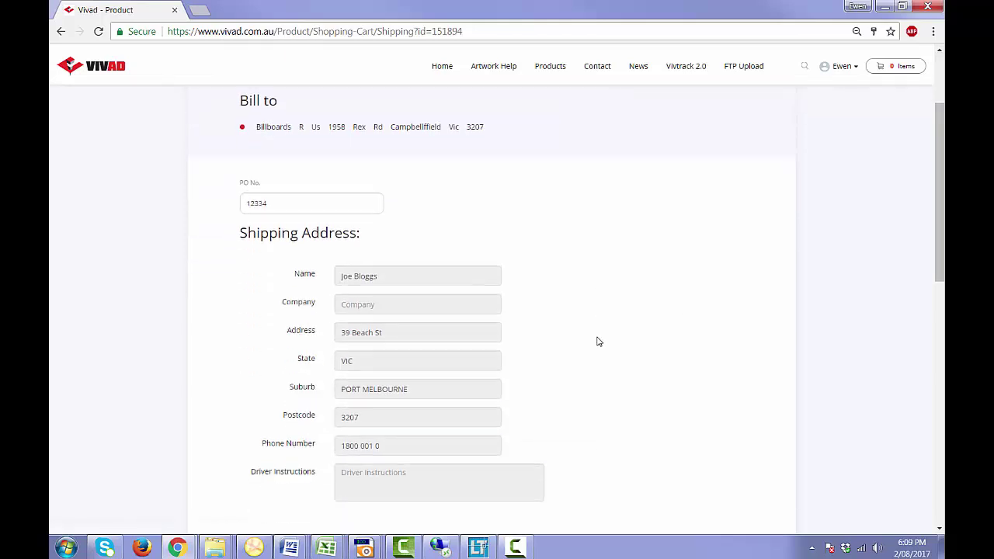
scroll(599, 342, down, 1)
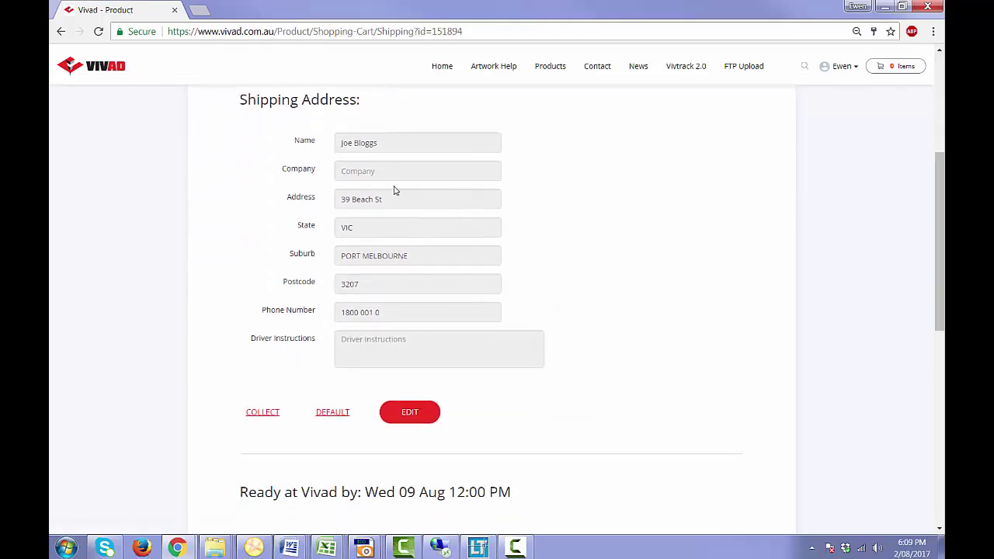
scroll(335, 412, down, 3)
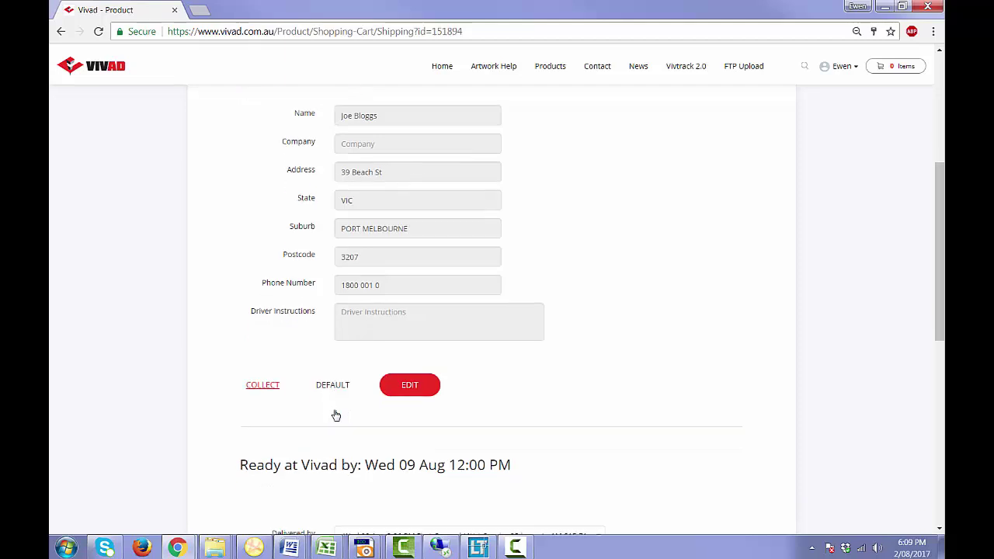
click(598, 364)
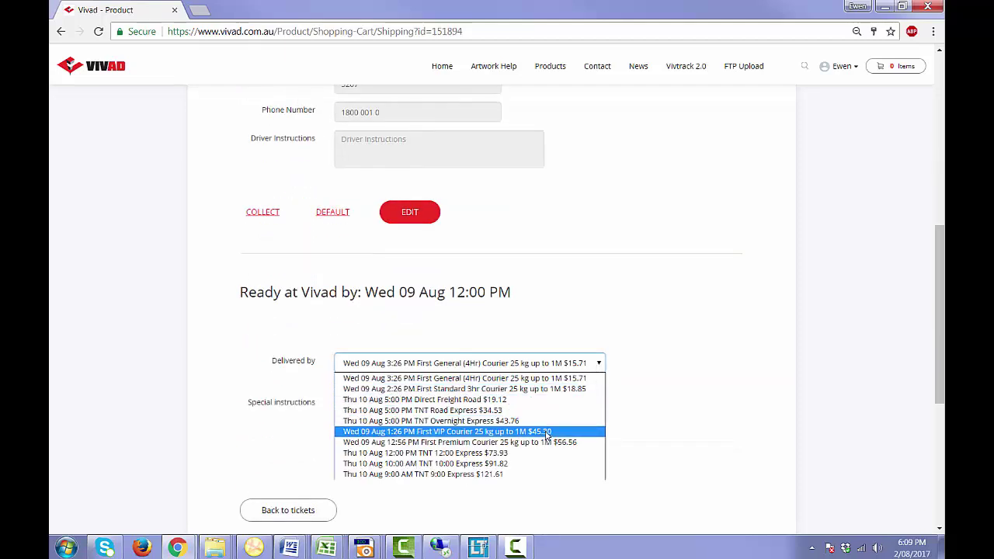
click(547, 431)
scroll(589, 401, down, 3)
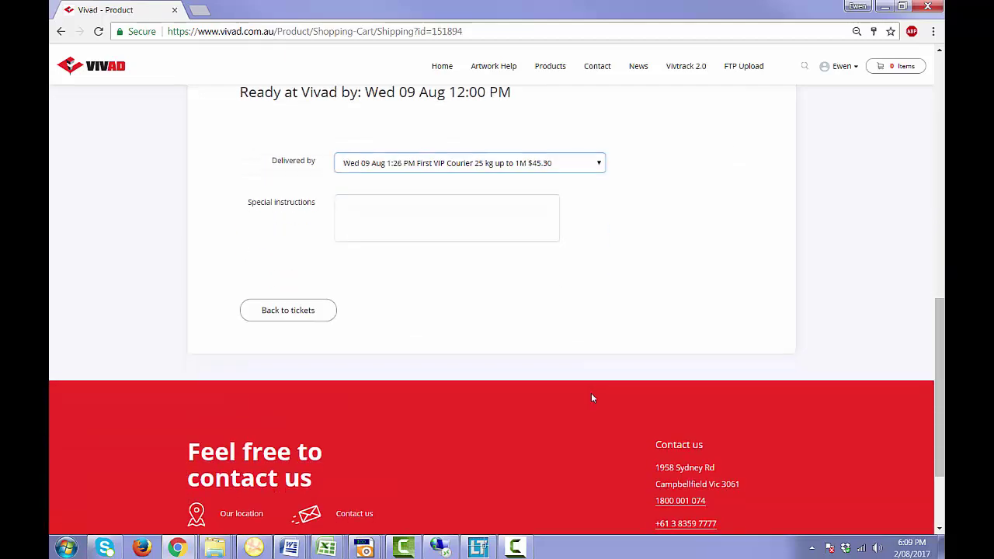
scroll(592, 396, up, 1)
scroll(598, 390, up, 2)
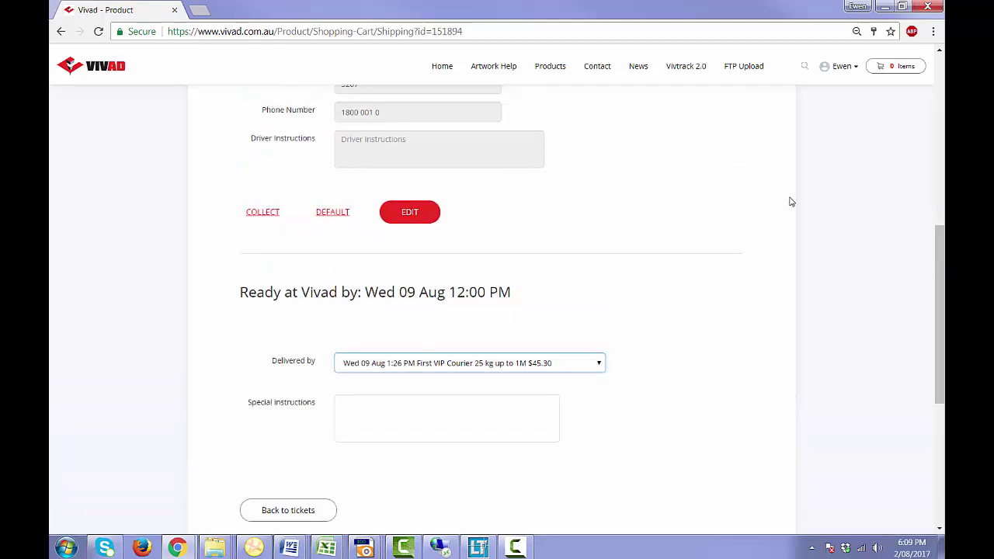
Highlight the general enquiries email address on the Contact page and return to the home page.
click(847, 67)
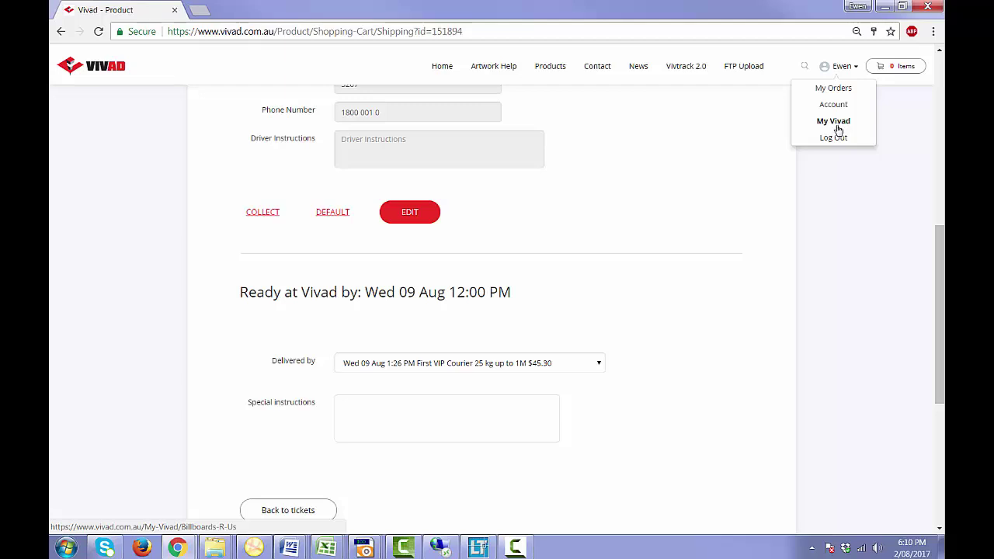
click(442, 67)
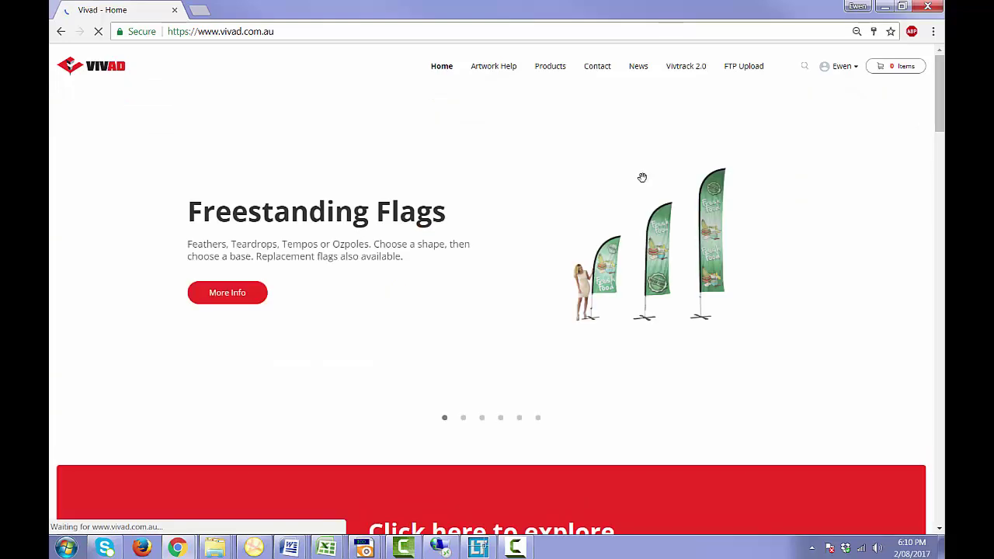
click(603, 66)
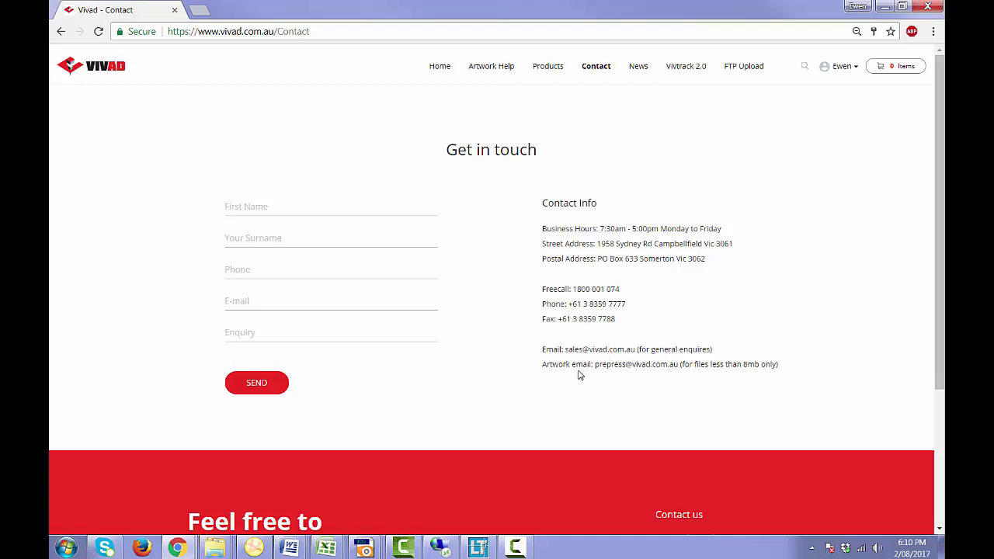
drag(564, 349, 635, 350)
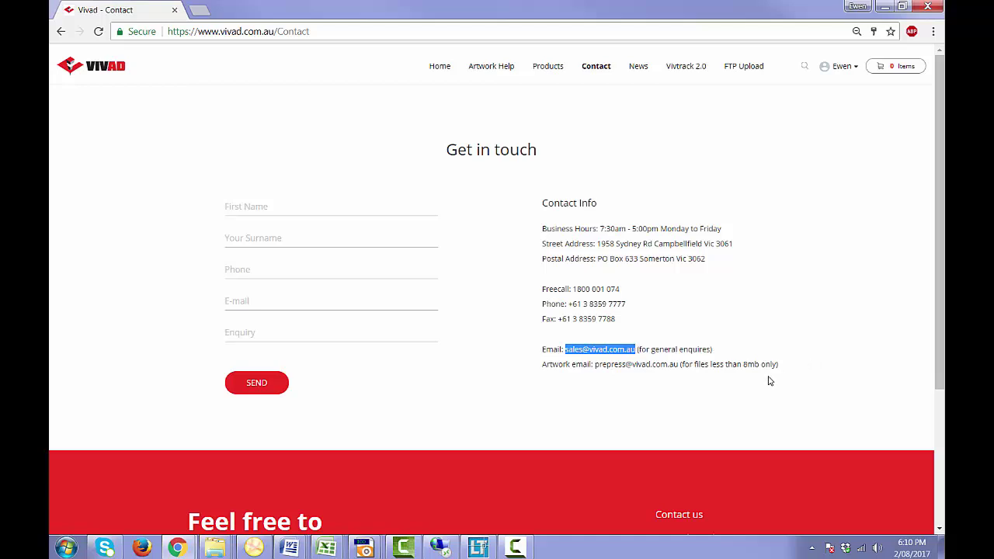
click(437, 67)
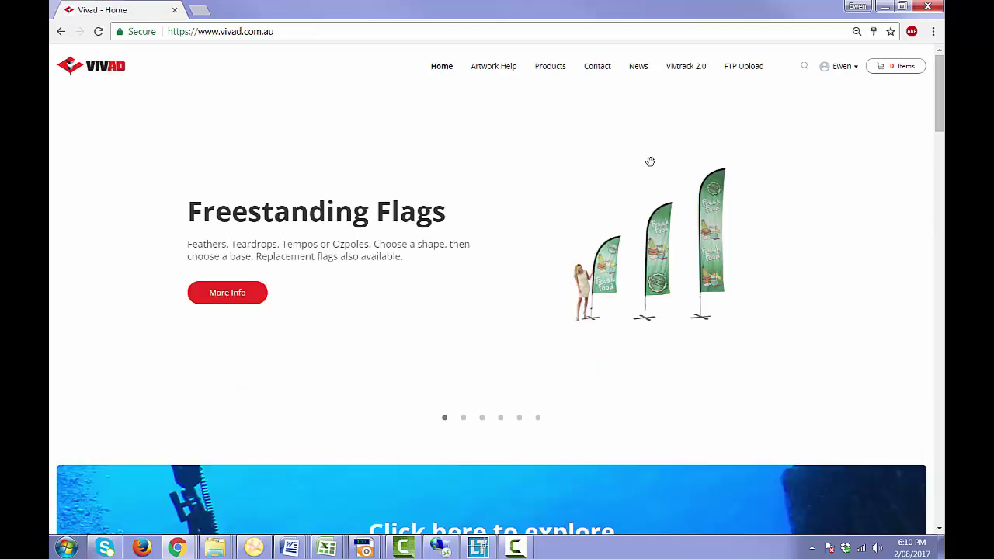